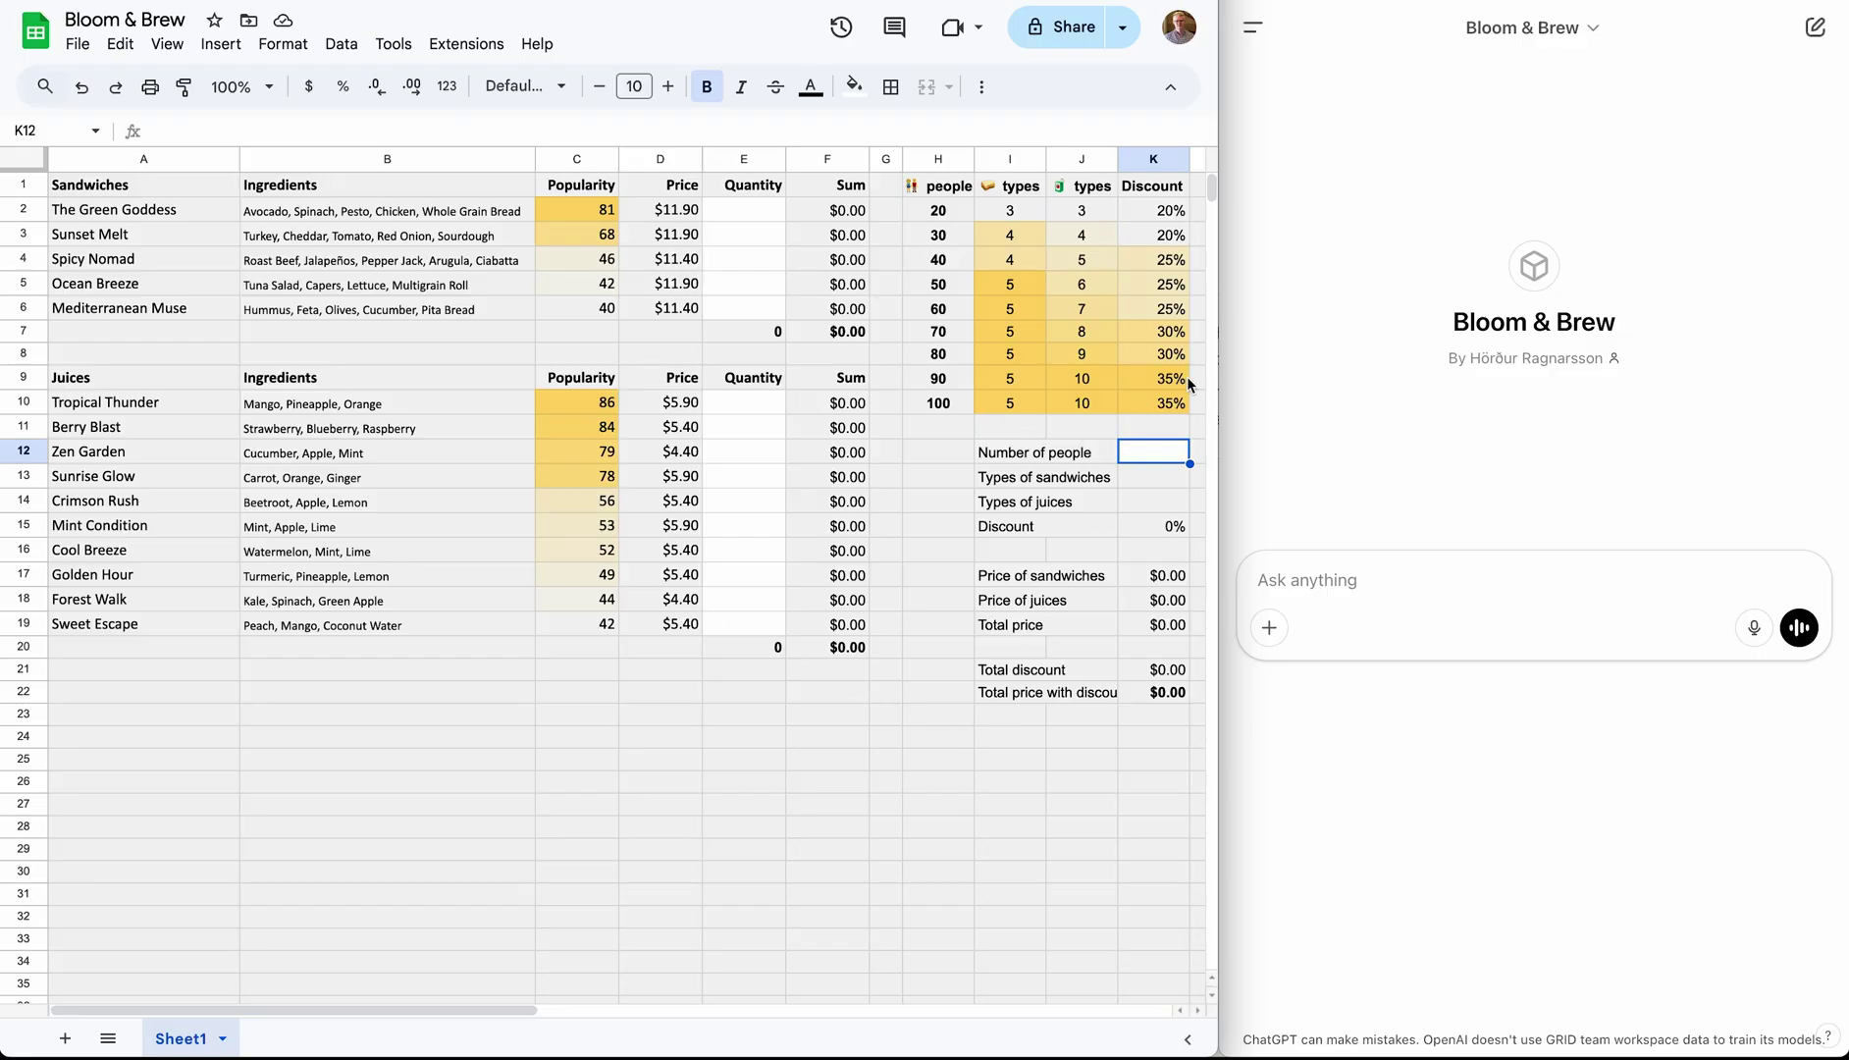
Show the Gmail 'After hours' catering request for about 35 people beside the spreadsheet.
key("super+Tab")
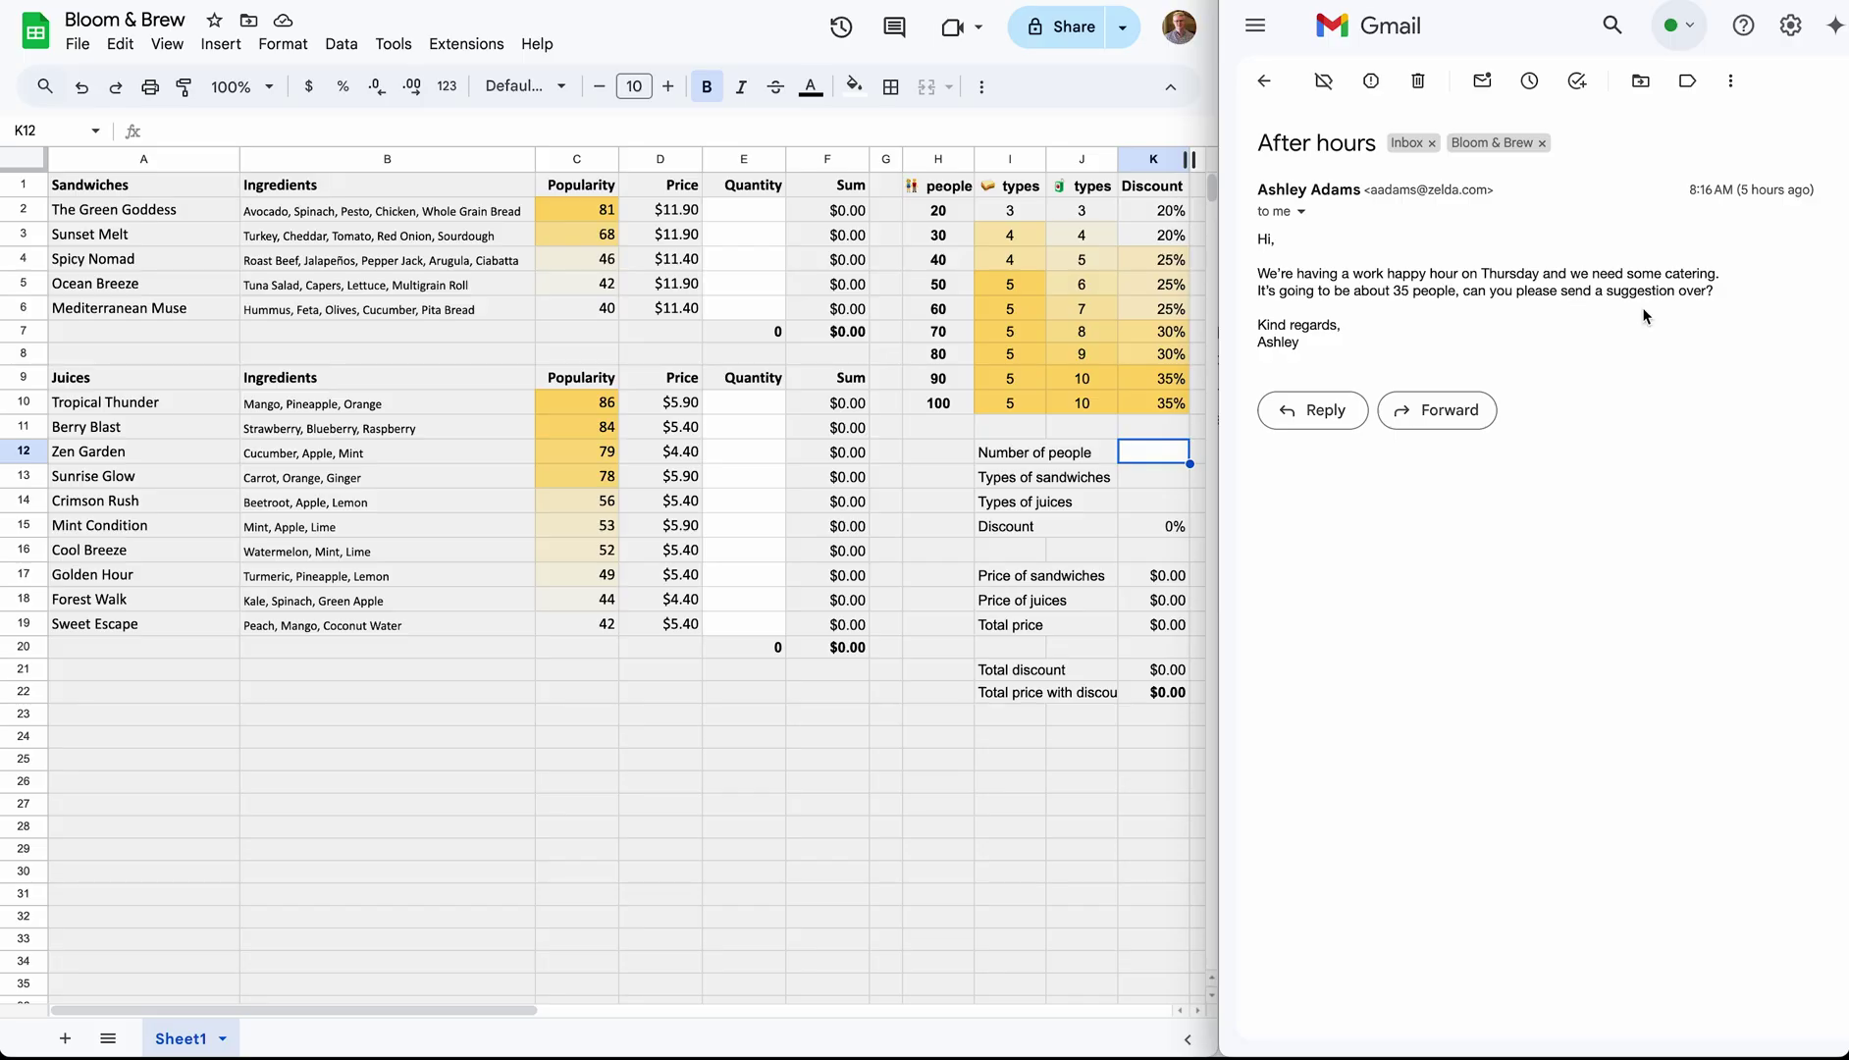
Set the number of people in K12 to 35 and check the juice-type count.
left_click(1164, 451)
type("35")
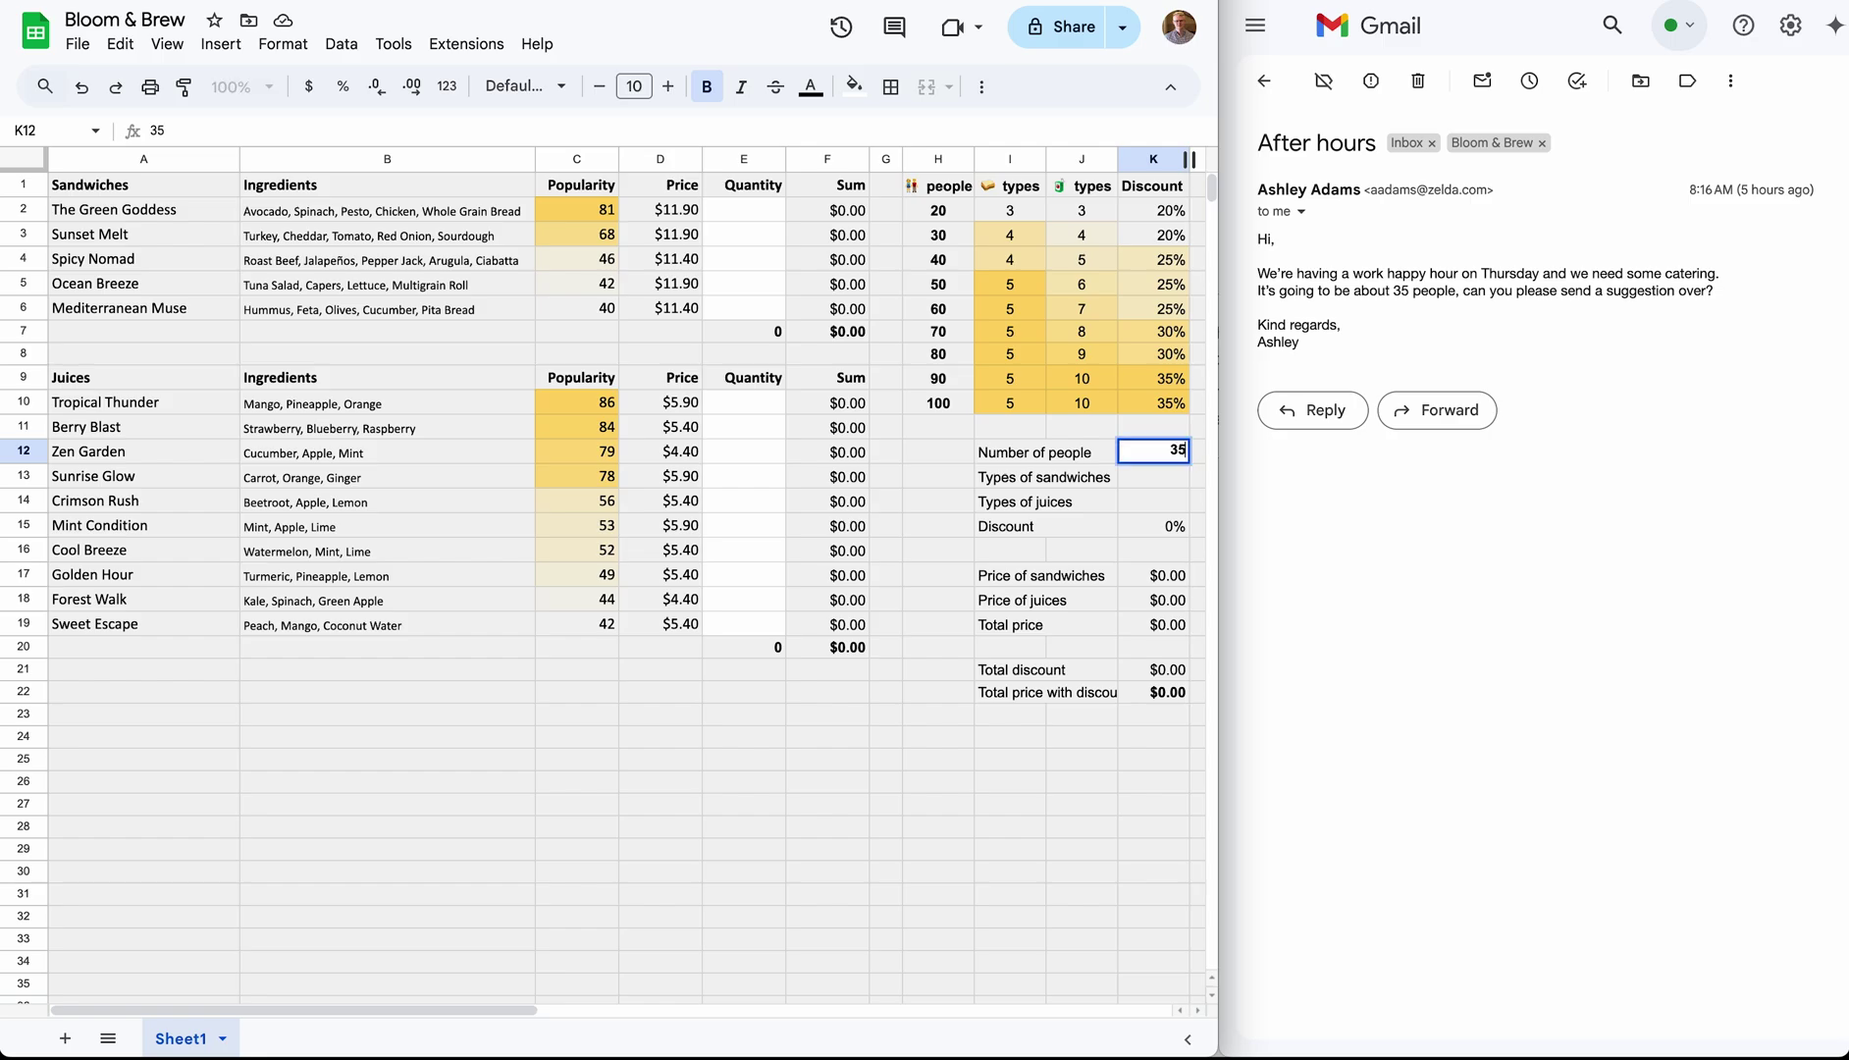
key("Return")
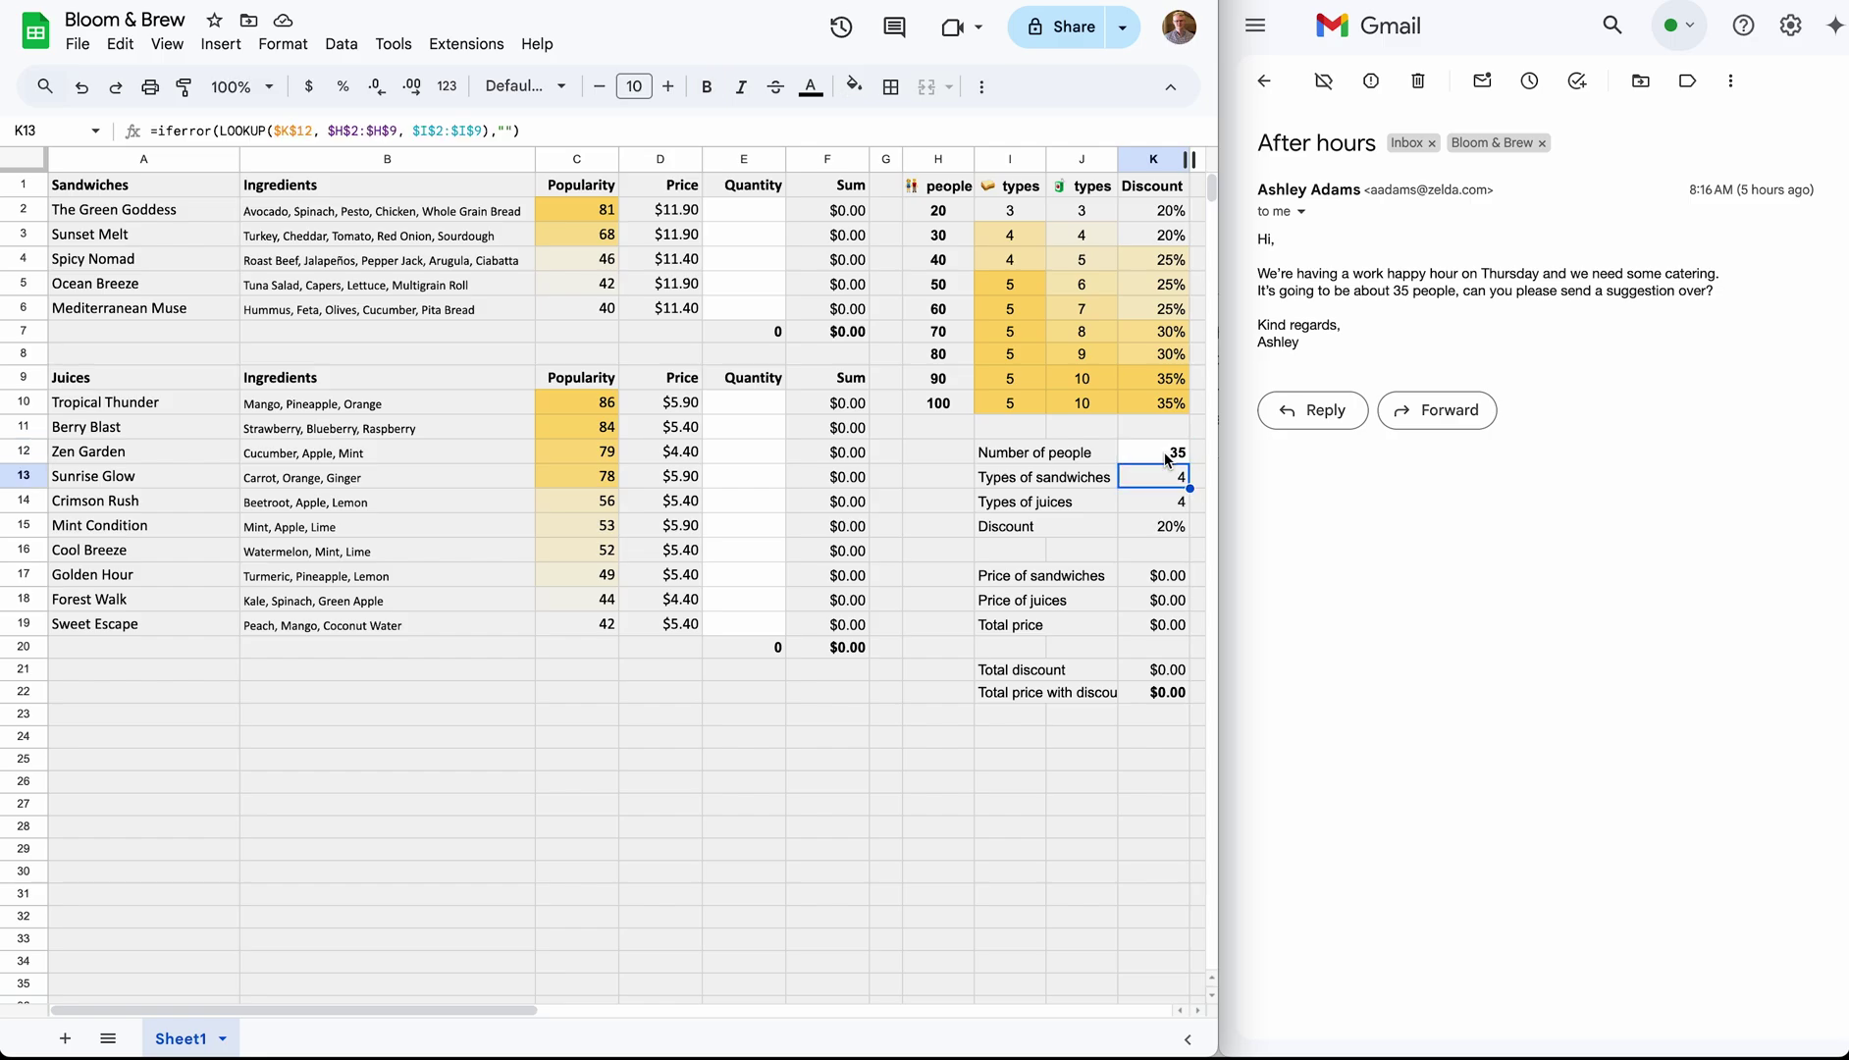
left_click(1147, 503)
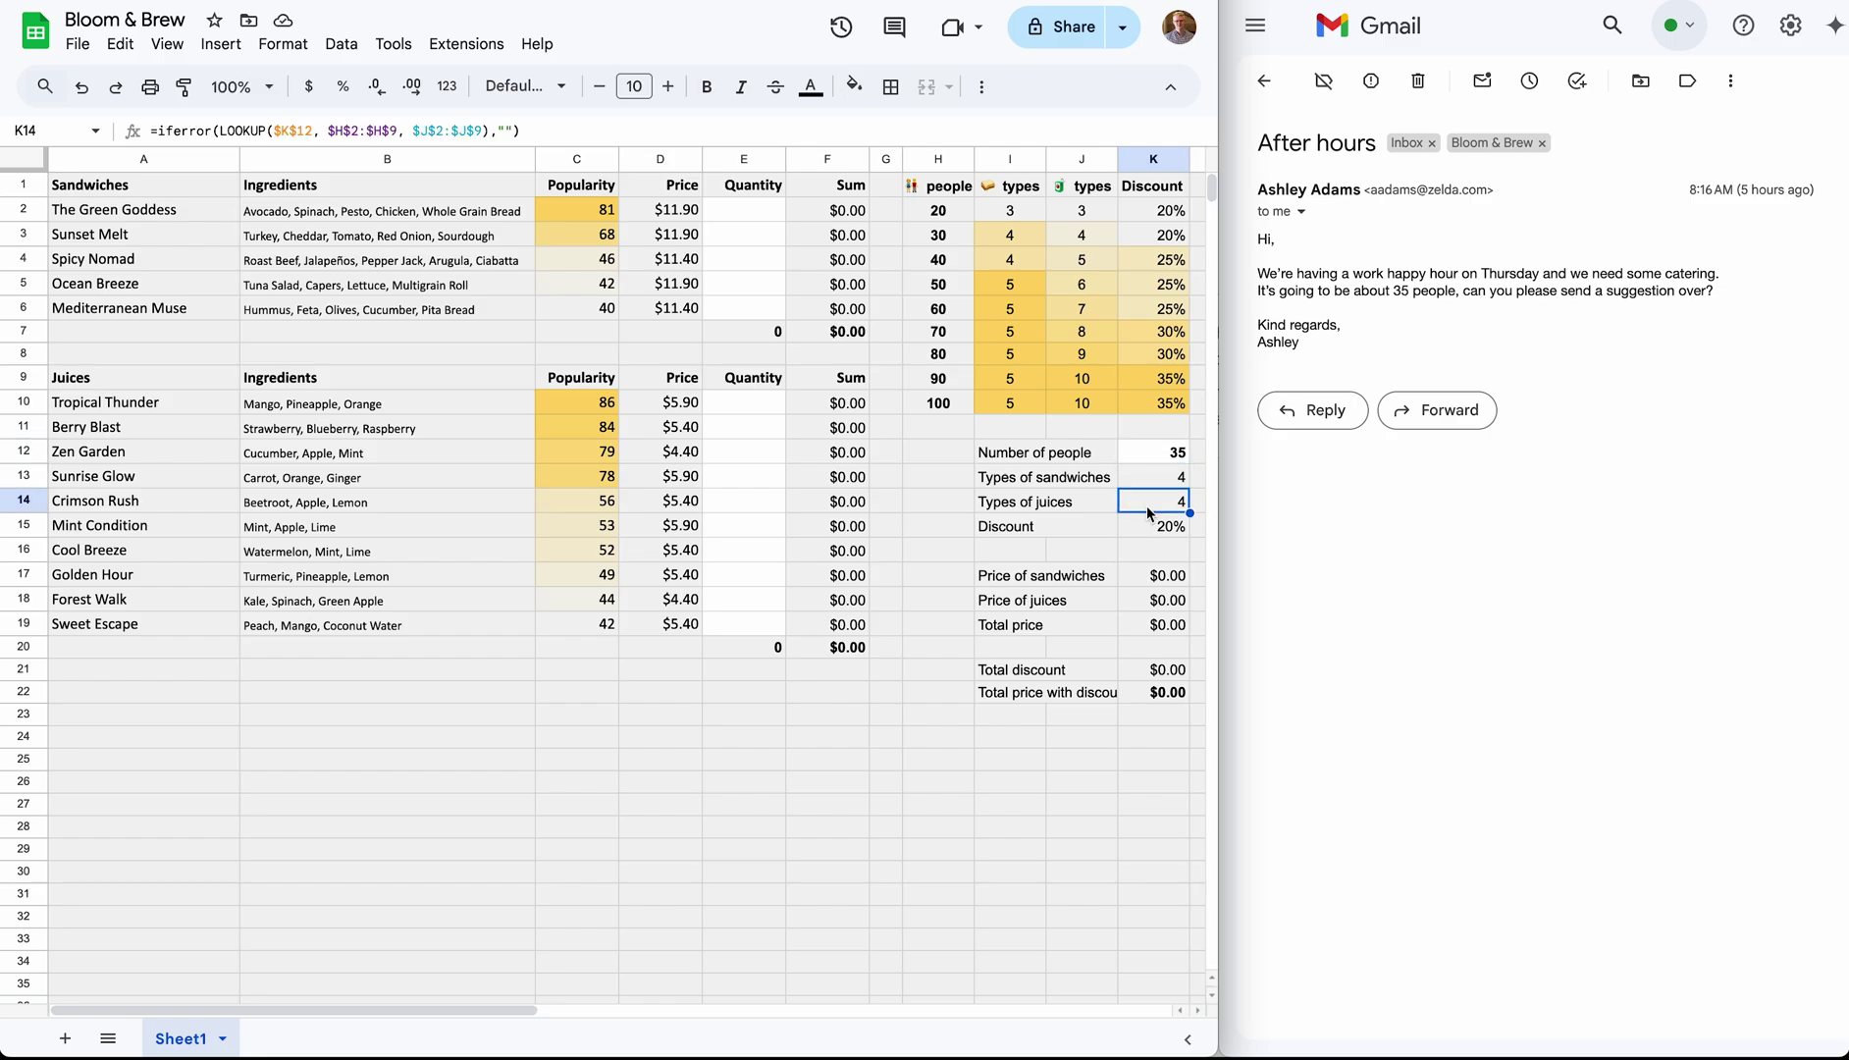
Enter sandwich quantities 9, 9, 9, 8 in E2:E5.
left_click(766, 218)
type("9")
key("Return")
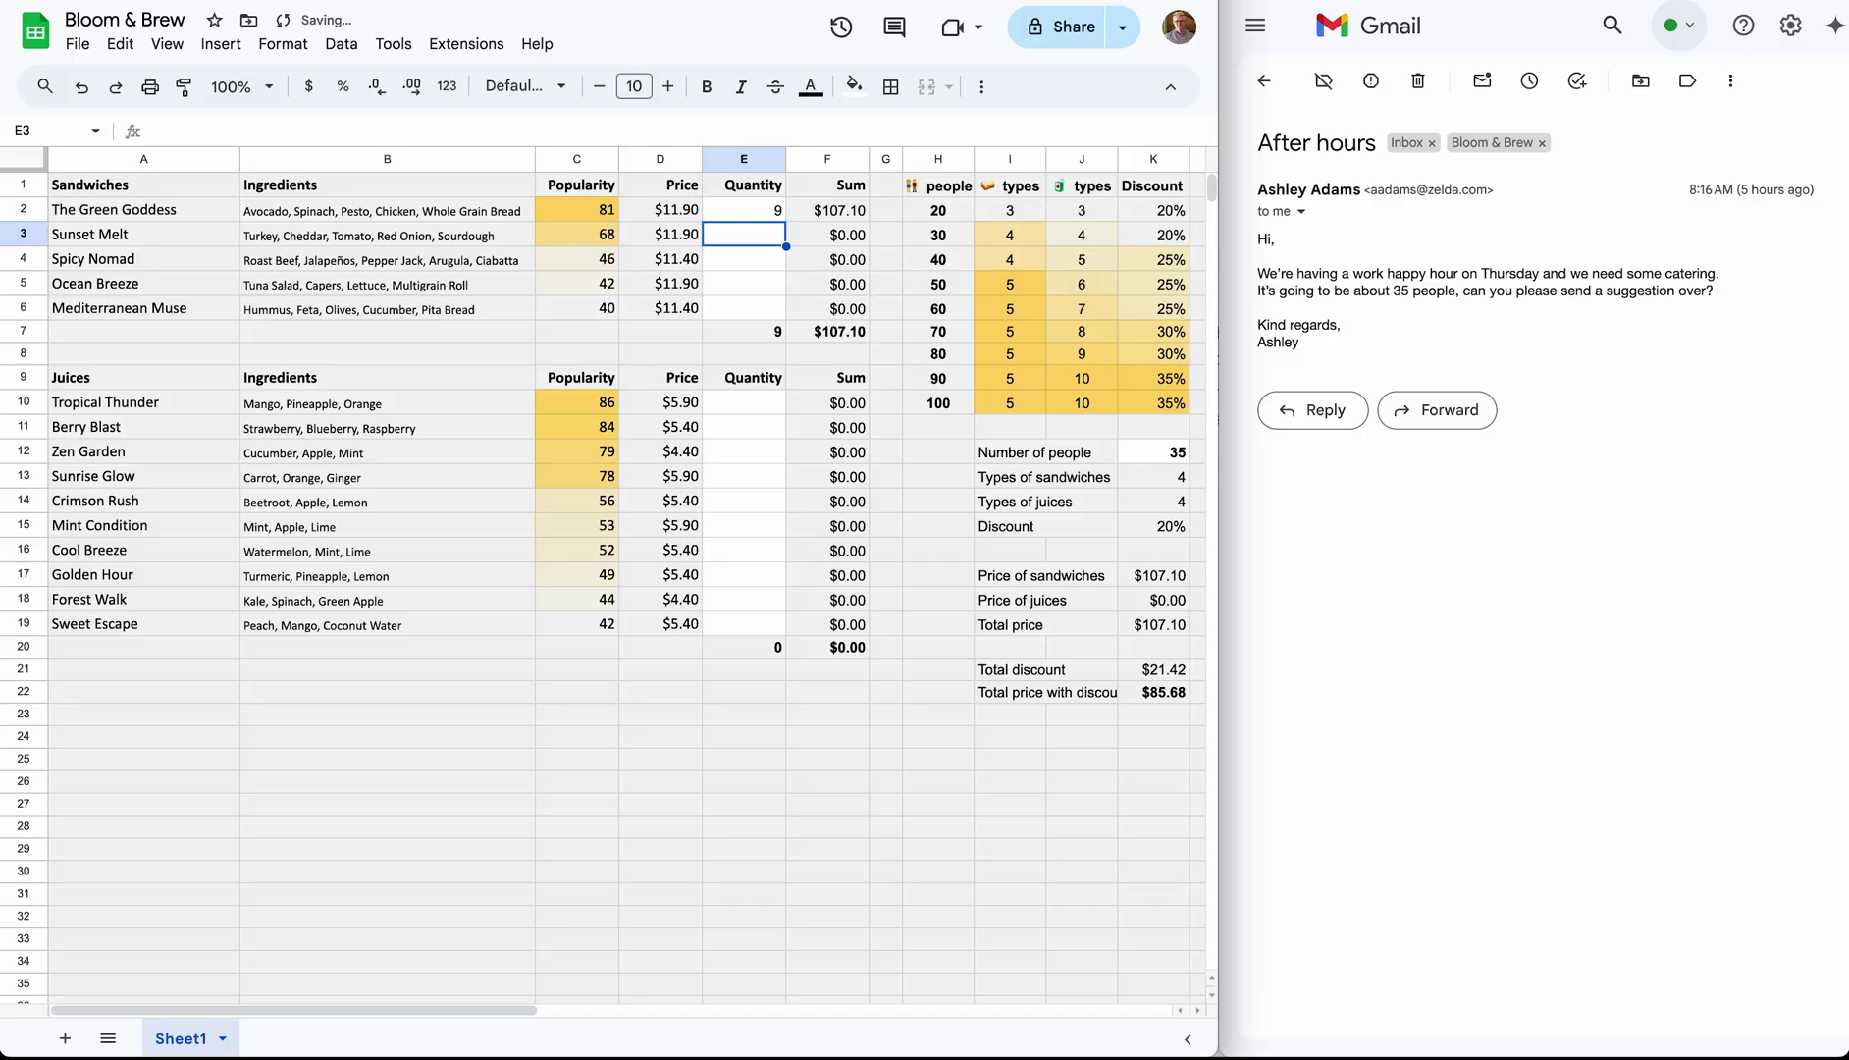
type("9")
key("Return")
type("9")
key("Return")
type("8")
key("Return")
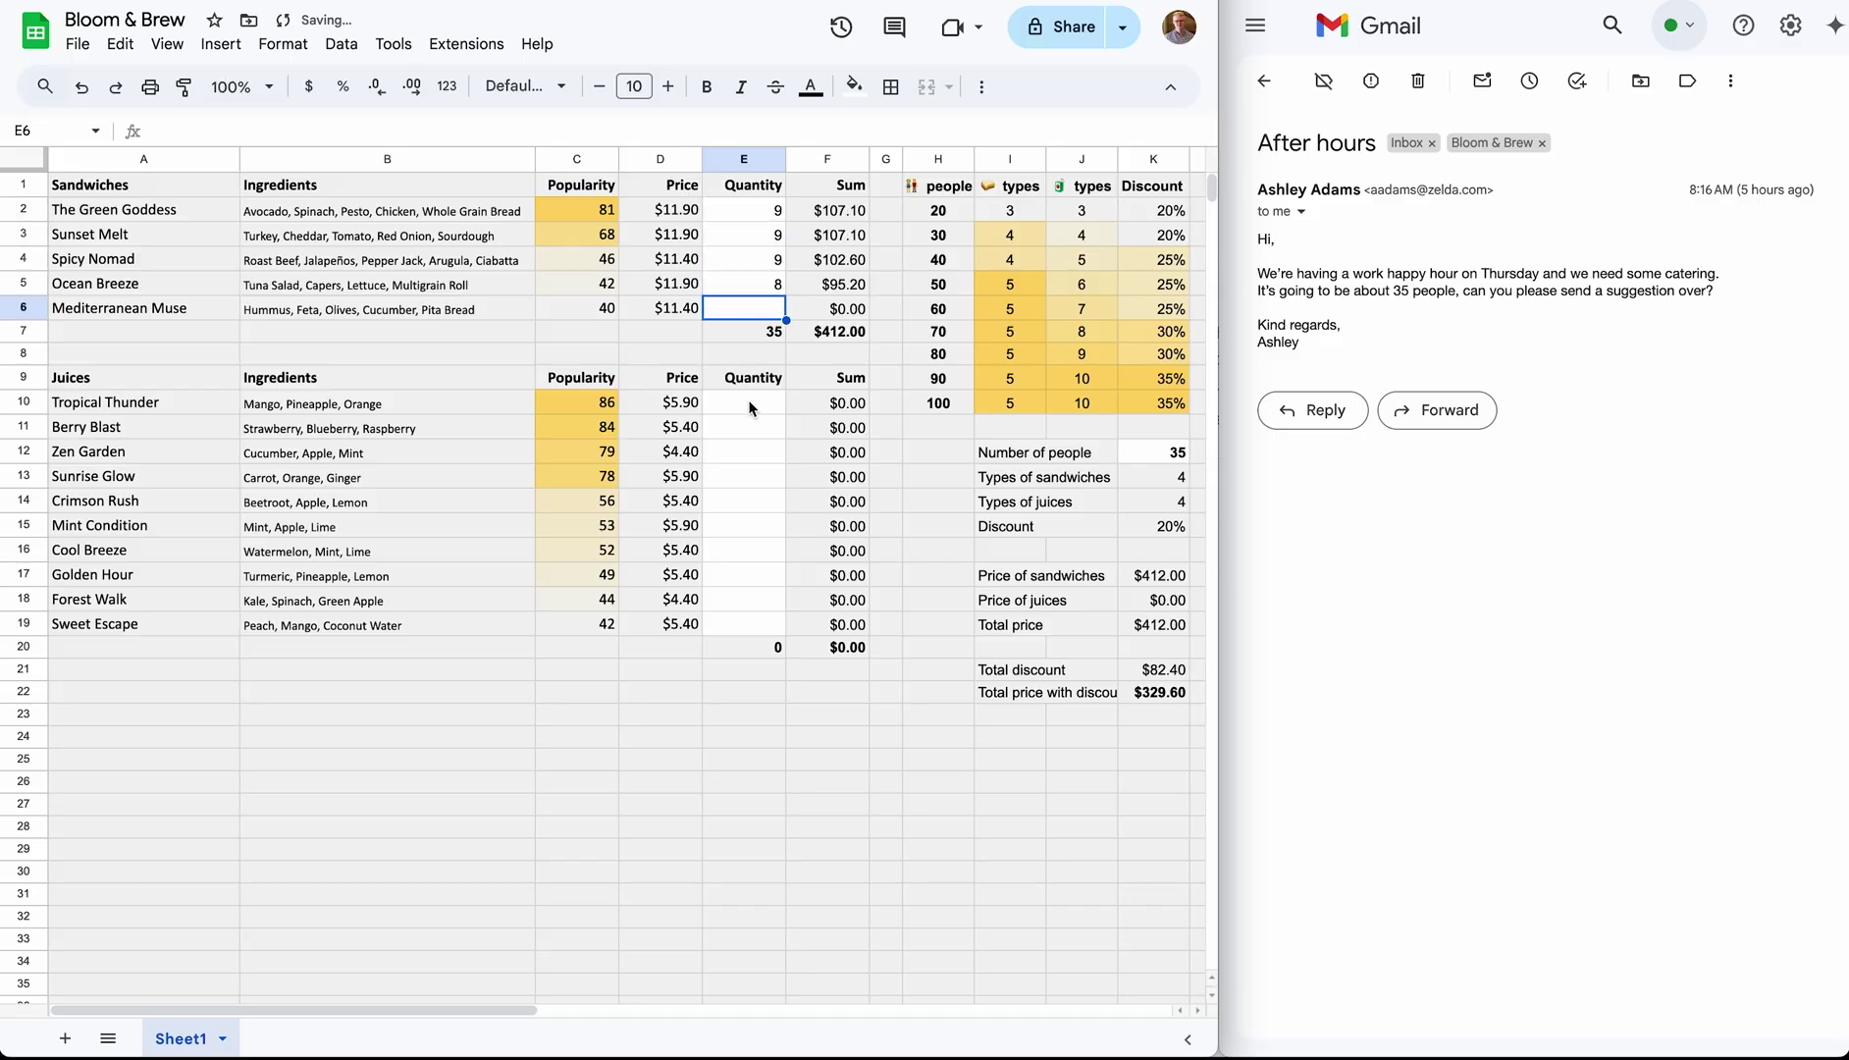
Enter juice quantities 9, 9, 9, 8 in E10:E13.
left_click(748, 401)
type("9")
key("Return")
type("9")
key("Return")
type("9")
key("Return")
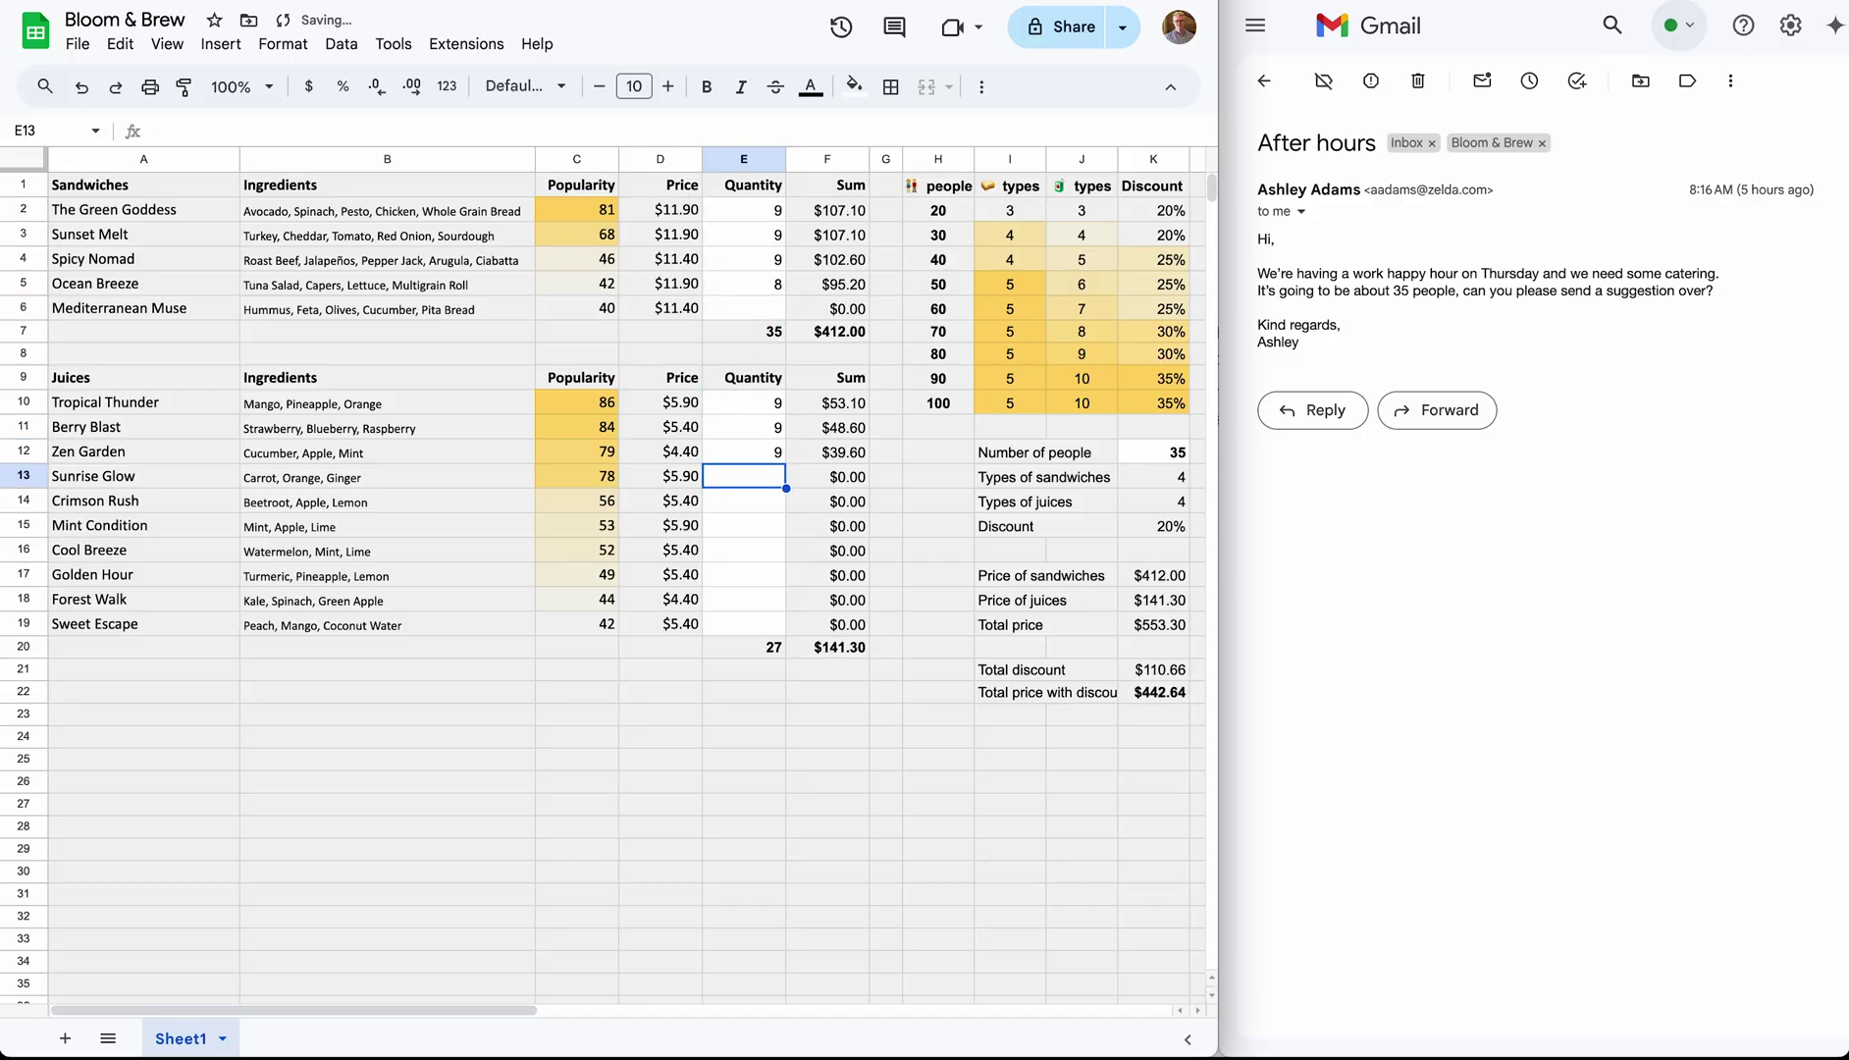
type("8")
key("Return")
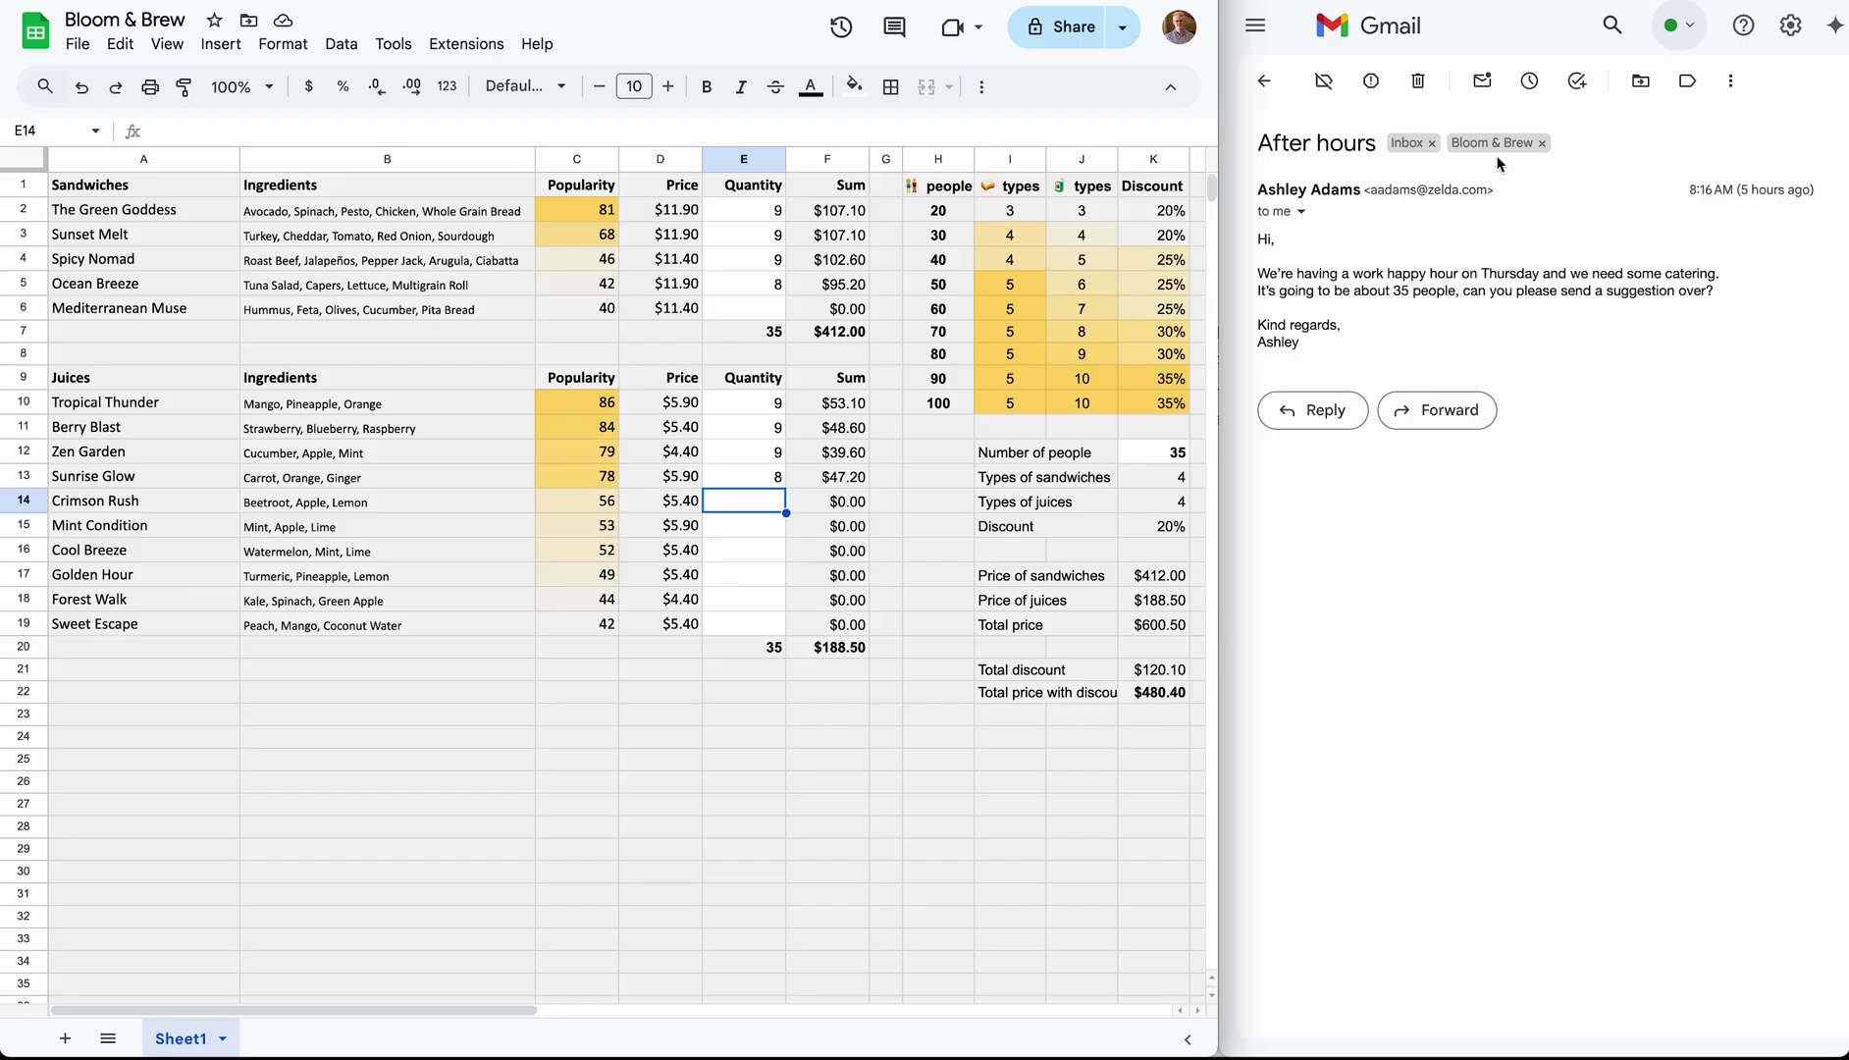
key("super+Tab")
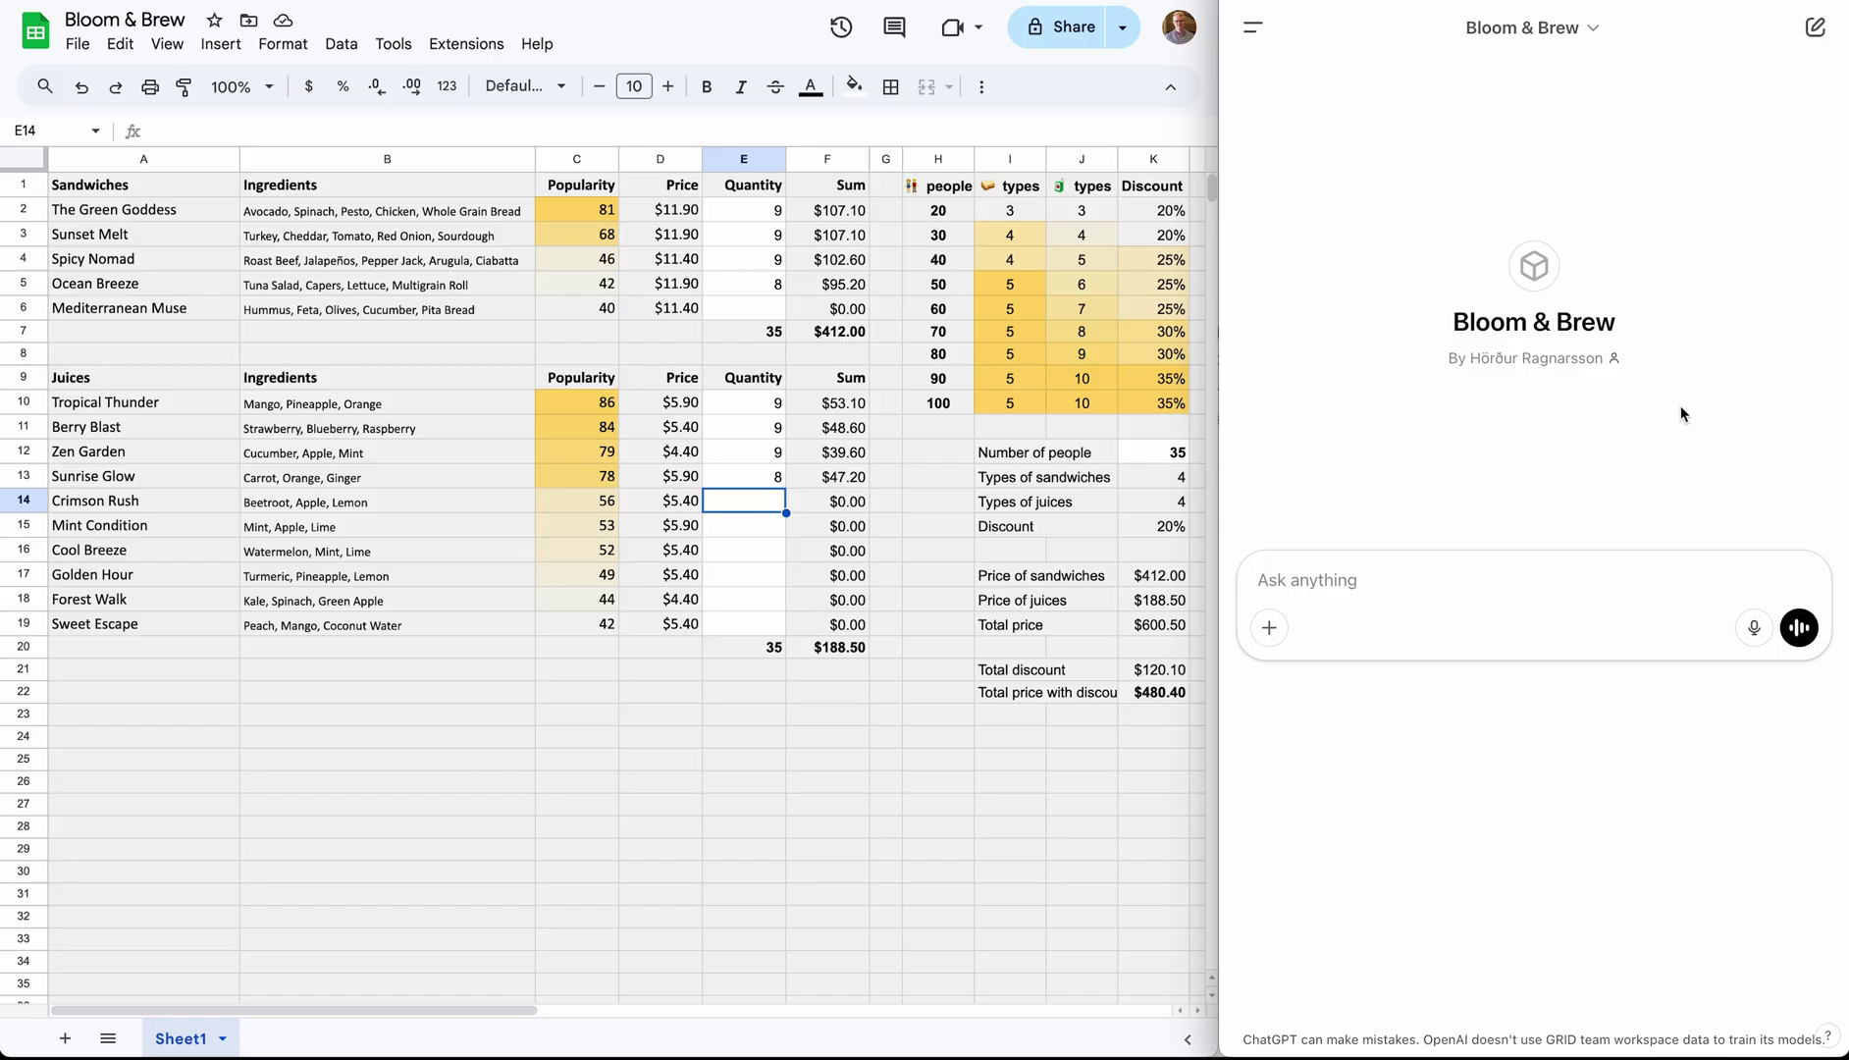
Paste the customer's catering email into the Bloom & Brew GPT chat and send it.
left_click(1667, 586)
type("Hi,  We’re having a work happy hour on Thursday and we need some catering. It’s going to be about 35 people, can you please send a suggestion over?  Kind regards, Ashley")
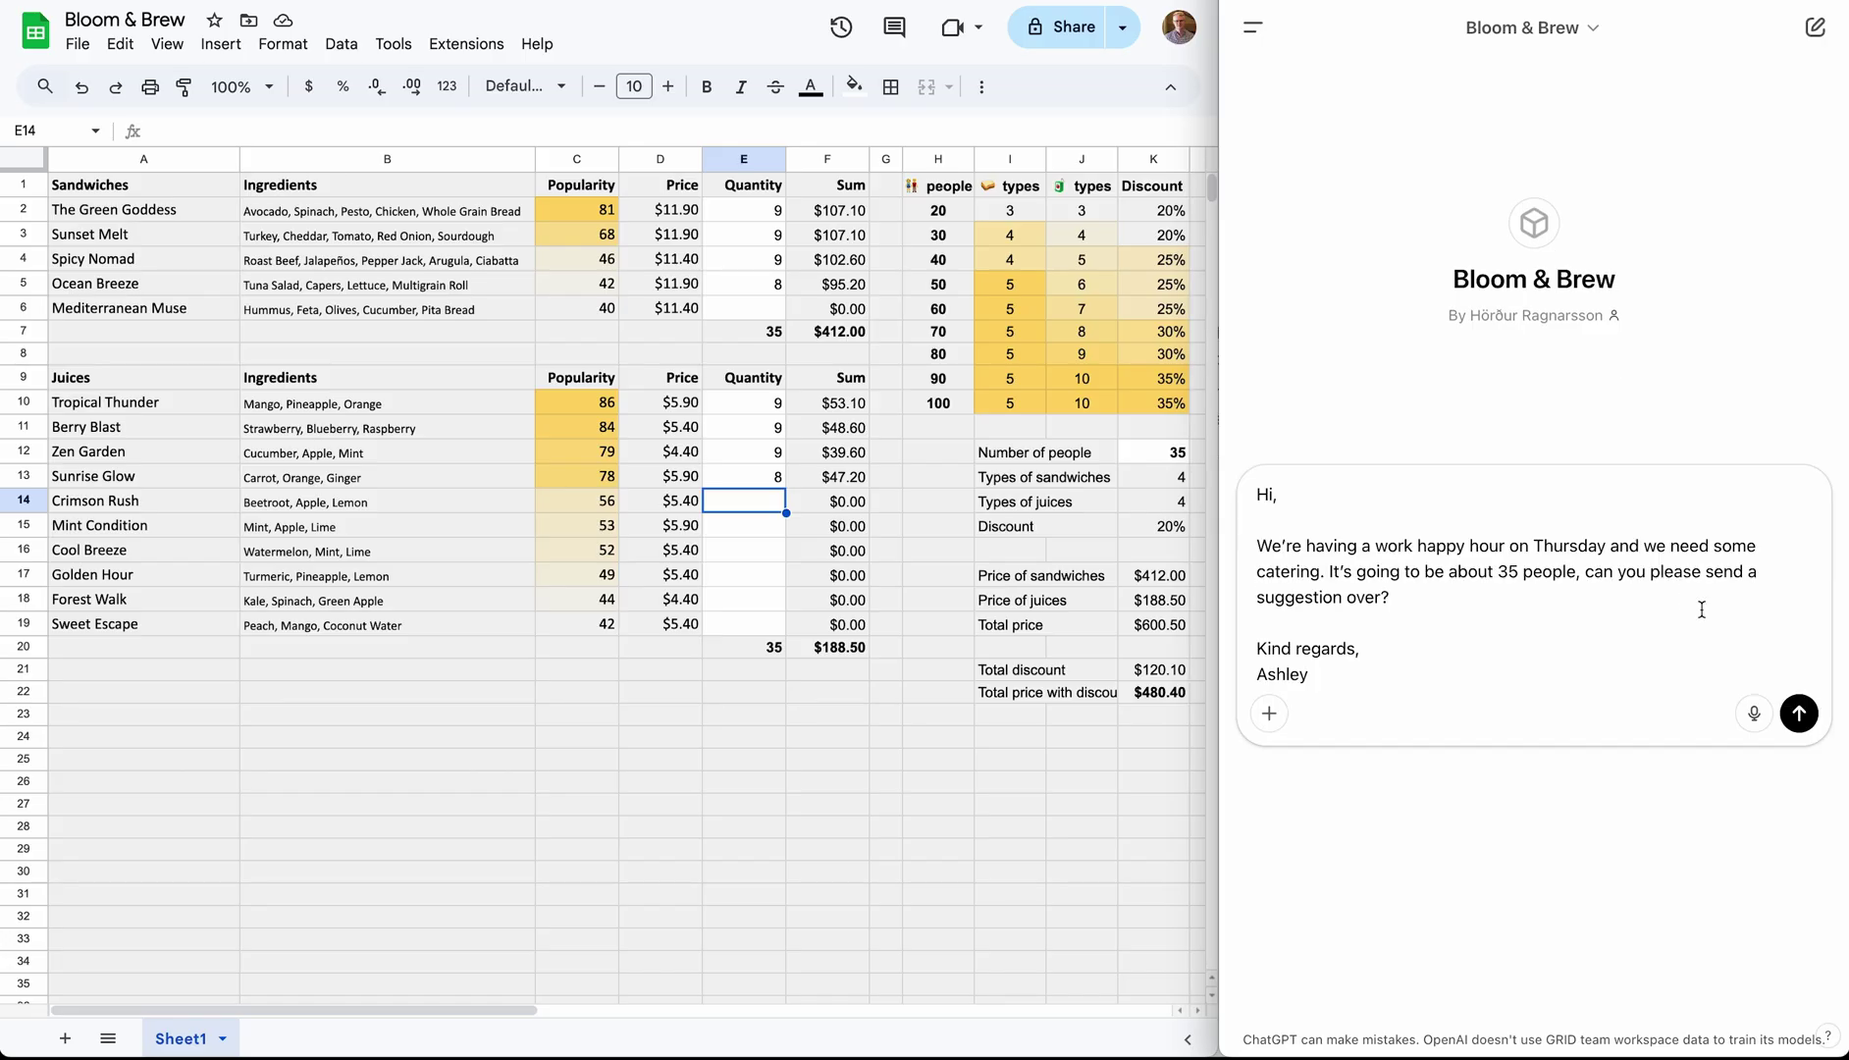
left_click(1800, 710)
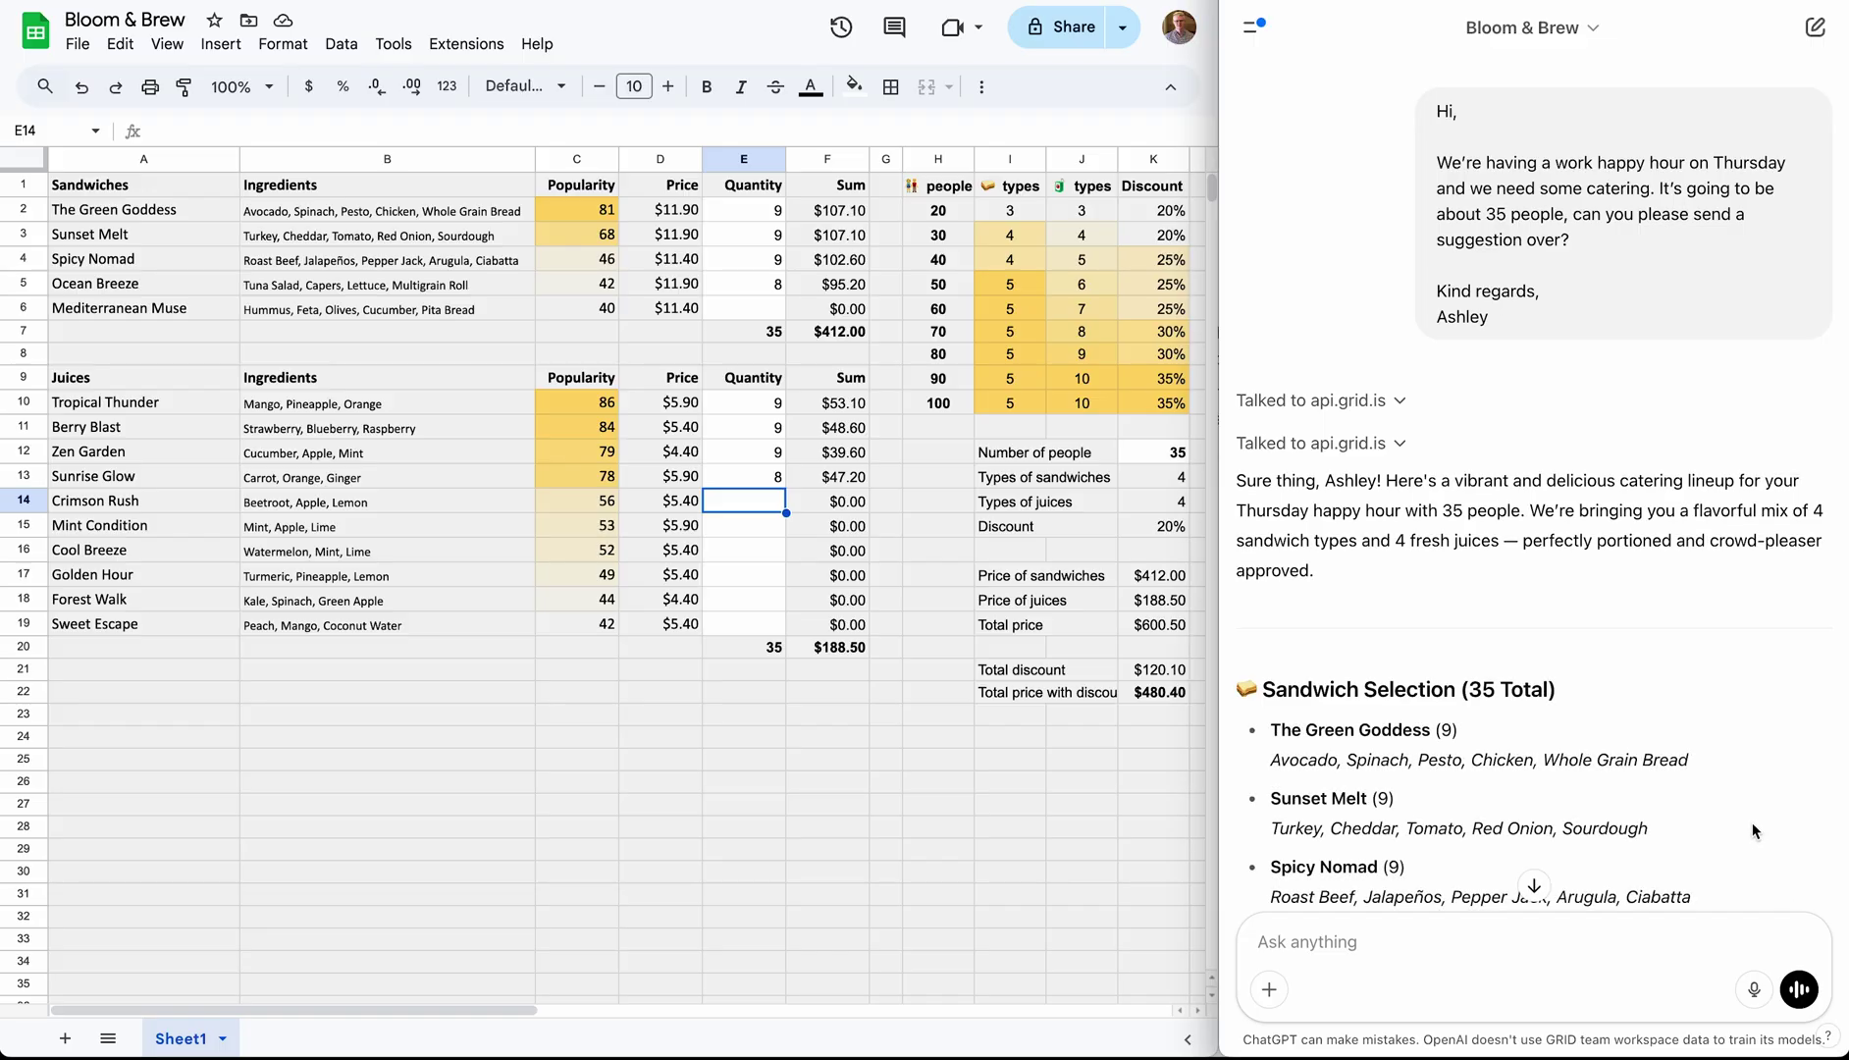
Read the finished $480.40 quote, then type a follow-up saying the group is now 50 people.
scroll(1724, 765, "down", 3)
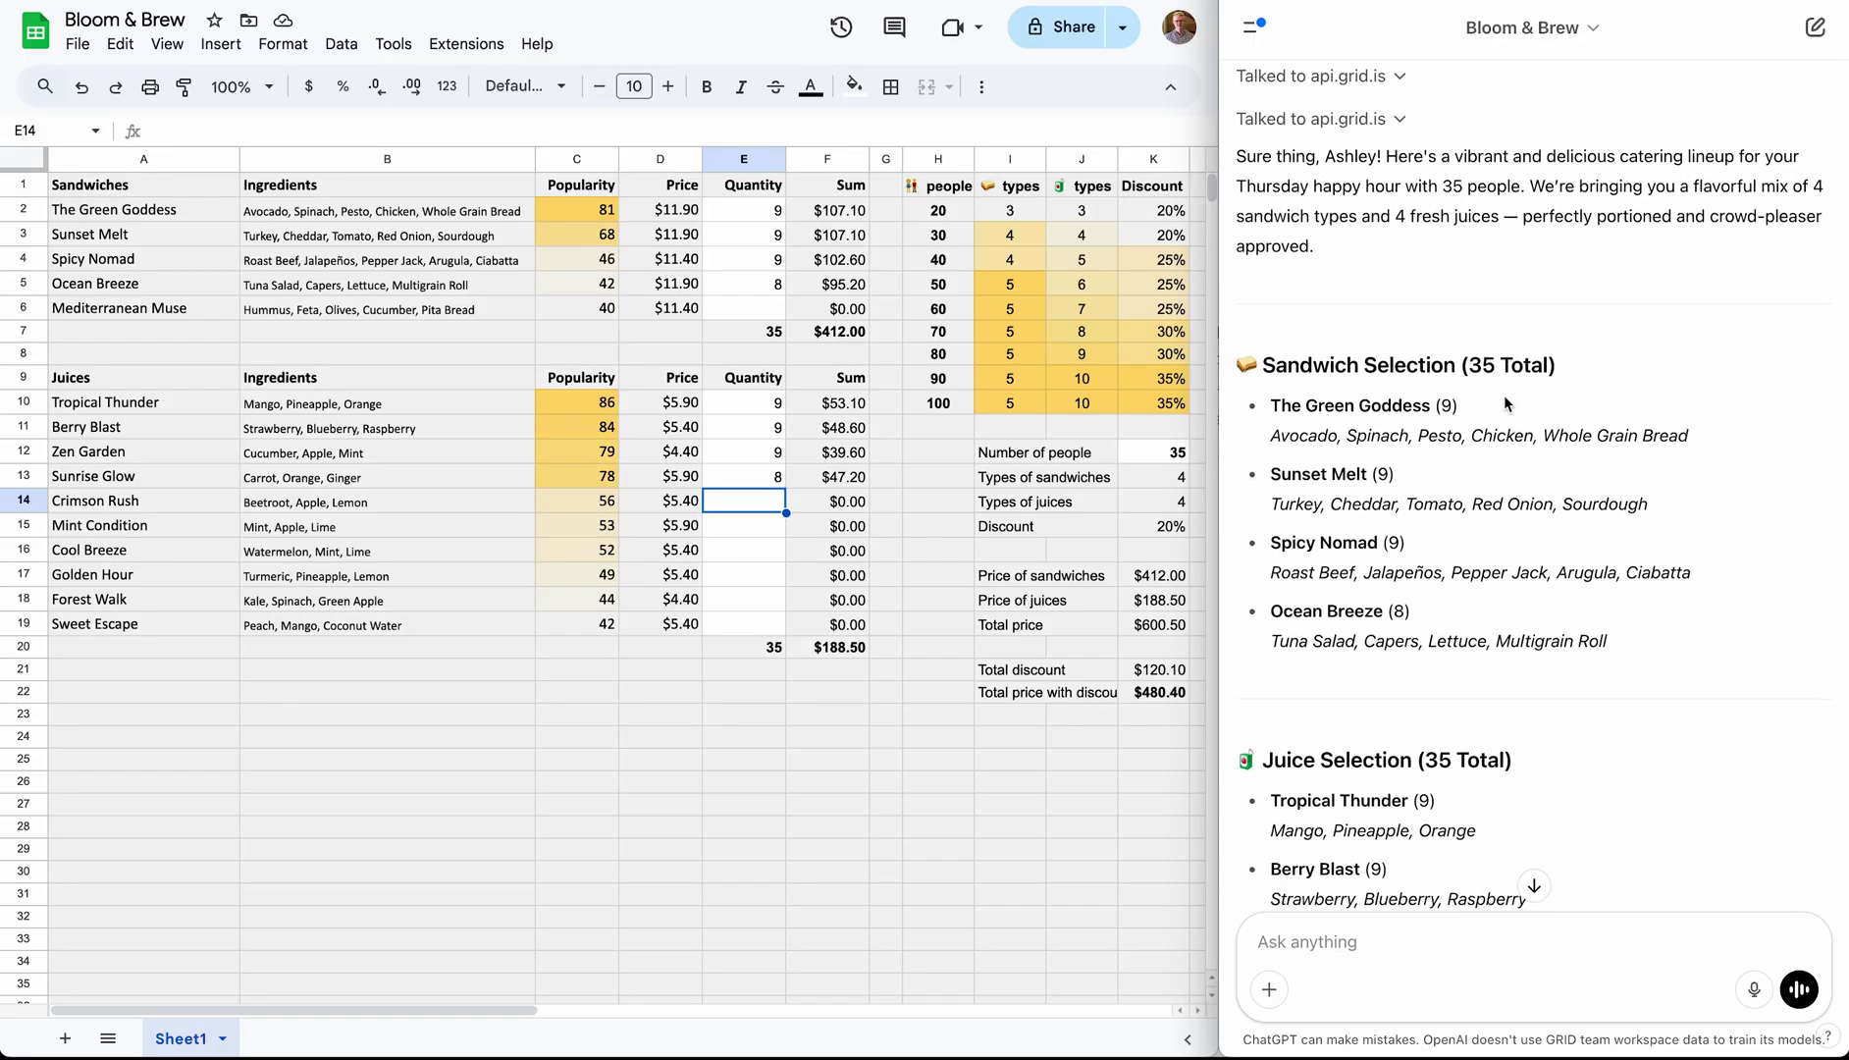
scroll(1504, 394, "down", 6)
scroll(1476, 376, "down", 2)
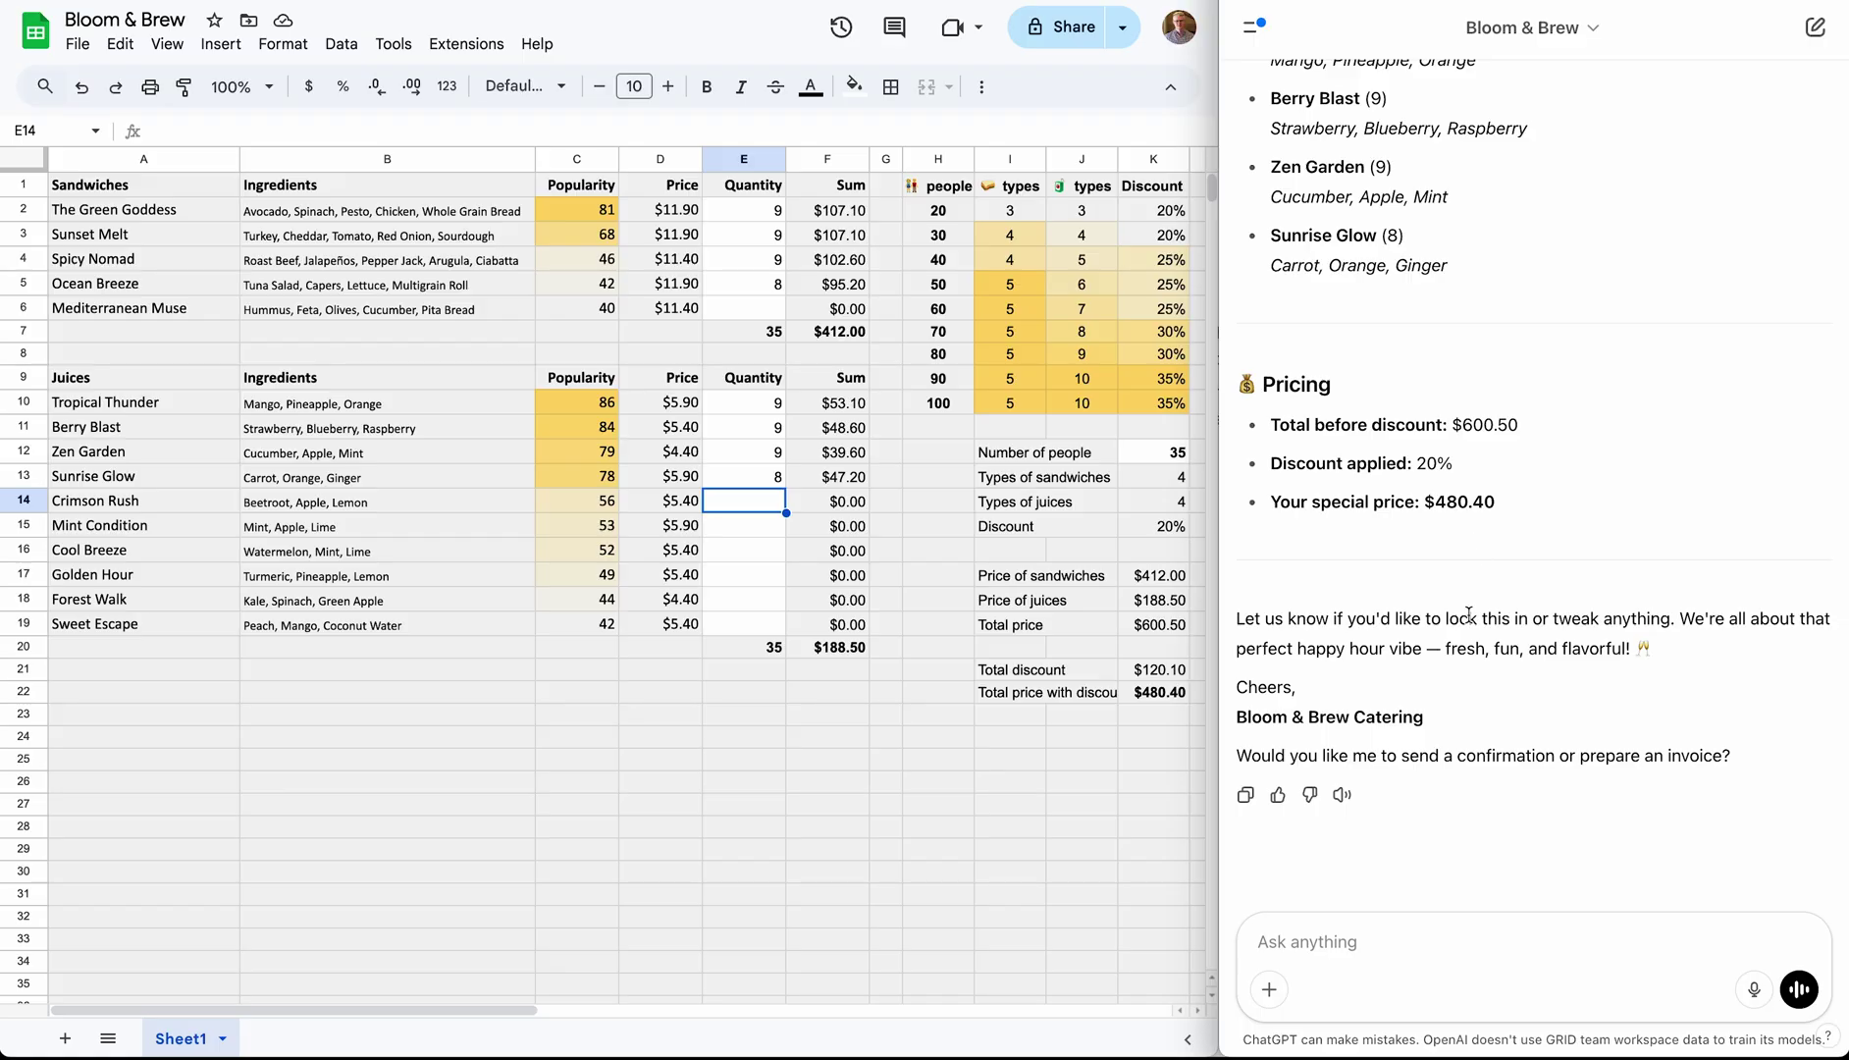
left_click(1436, 942)
type("Ashley just replied and says they are now 50 people")
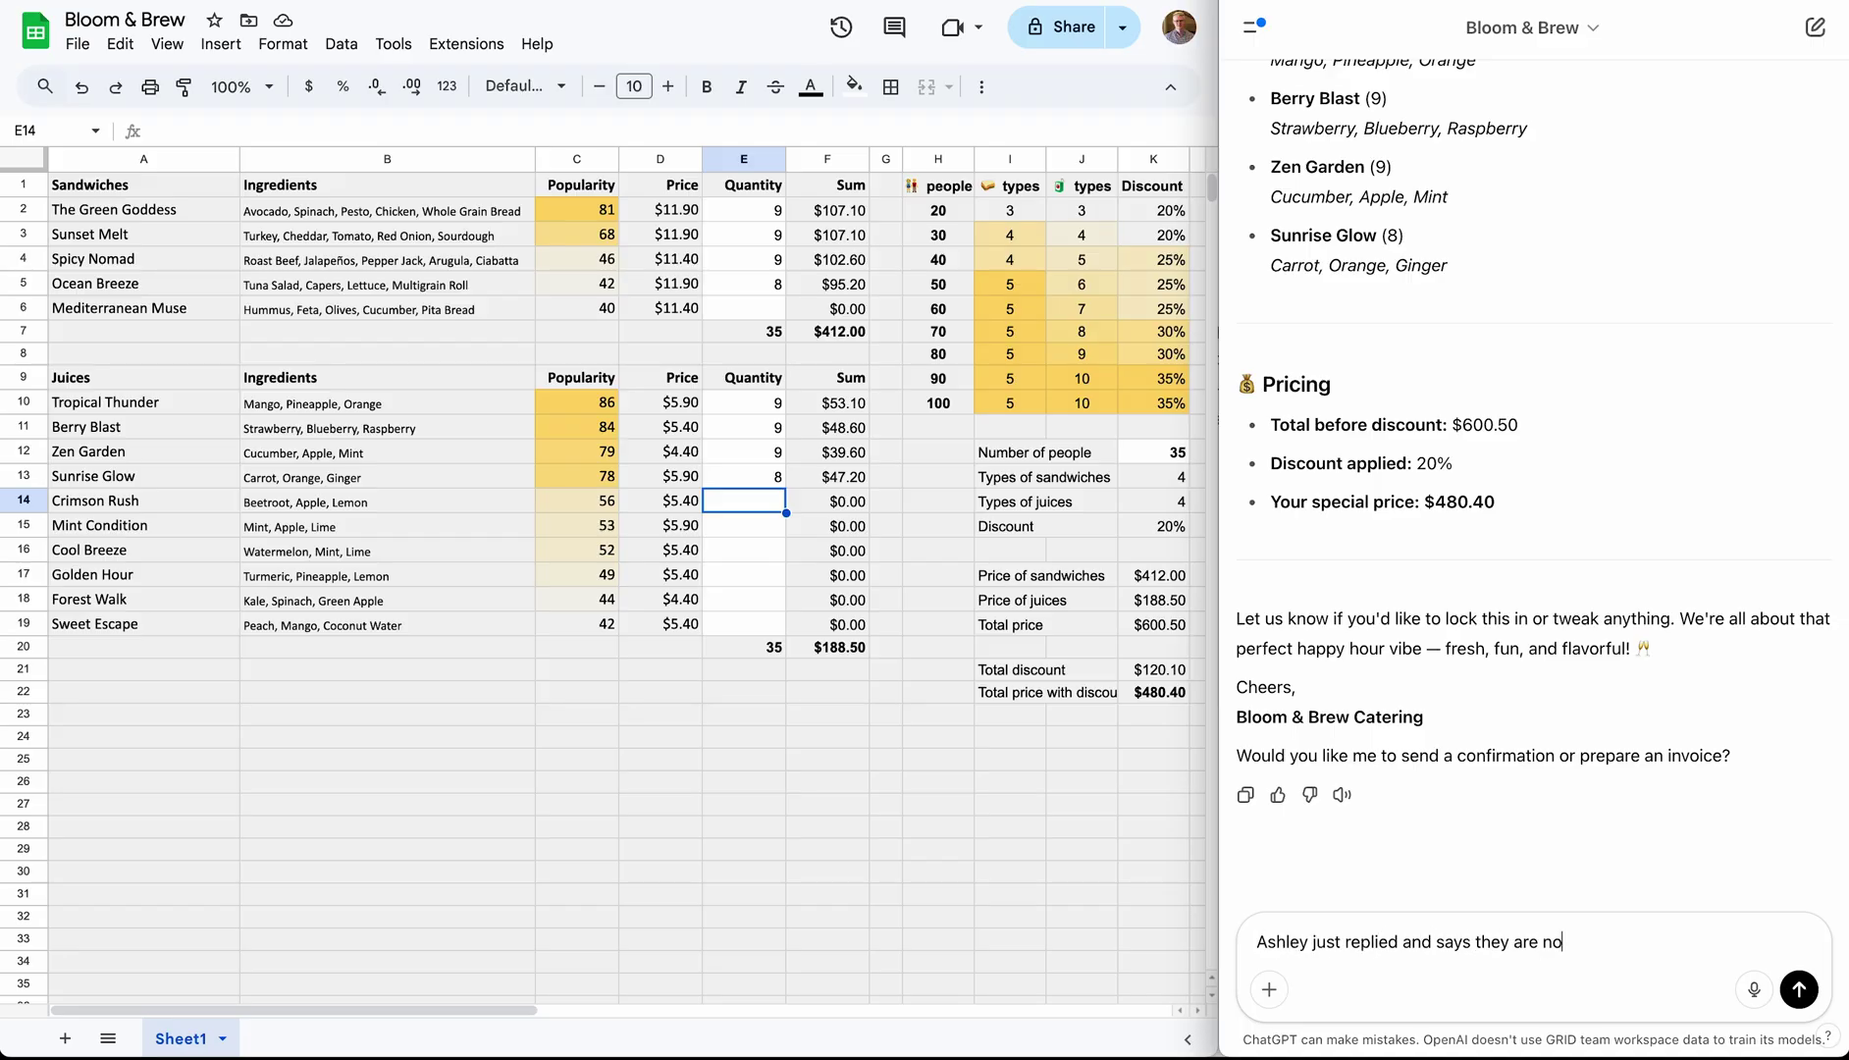
Send the 50-person update and review the revised quote's 25% discount and $644.63 price.
left_click(1799, 989)
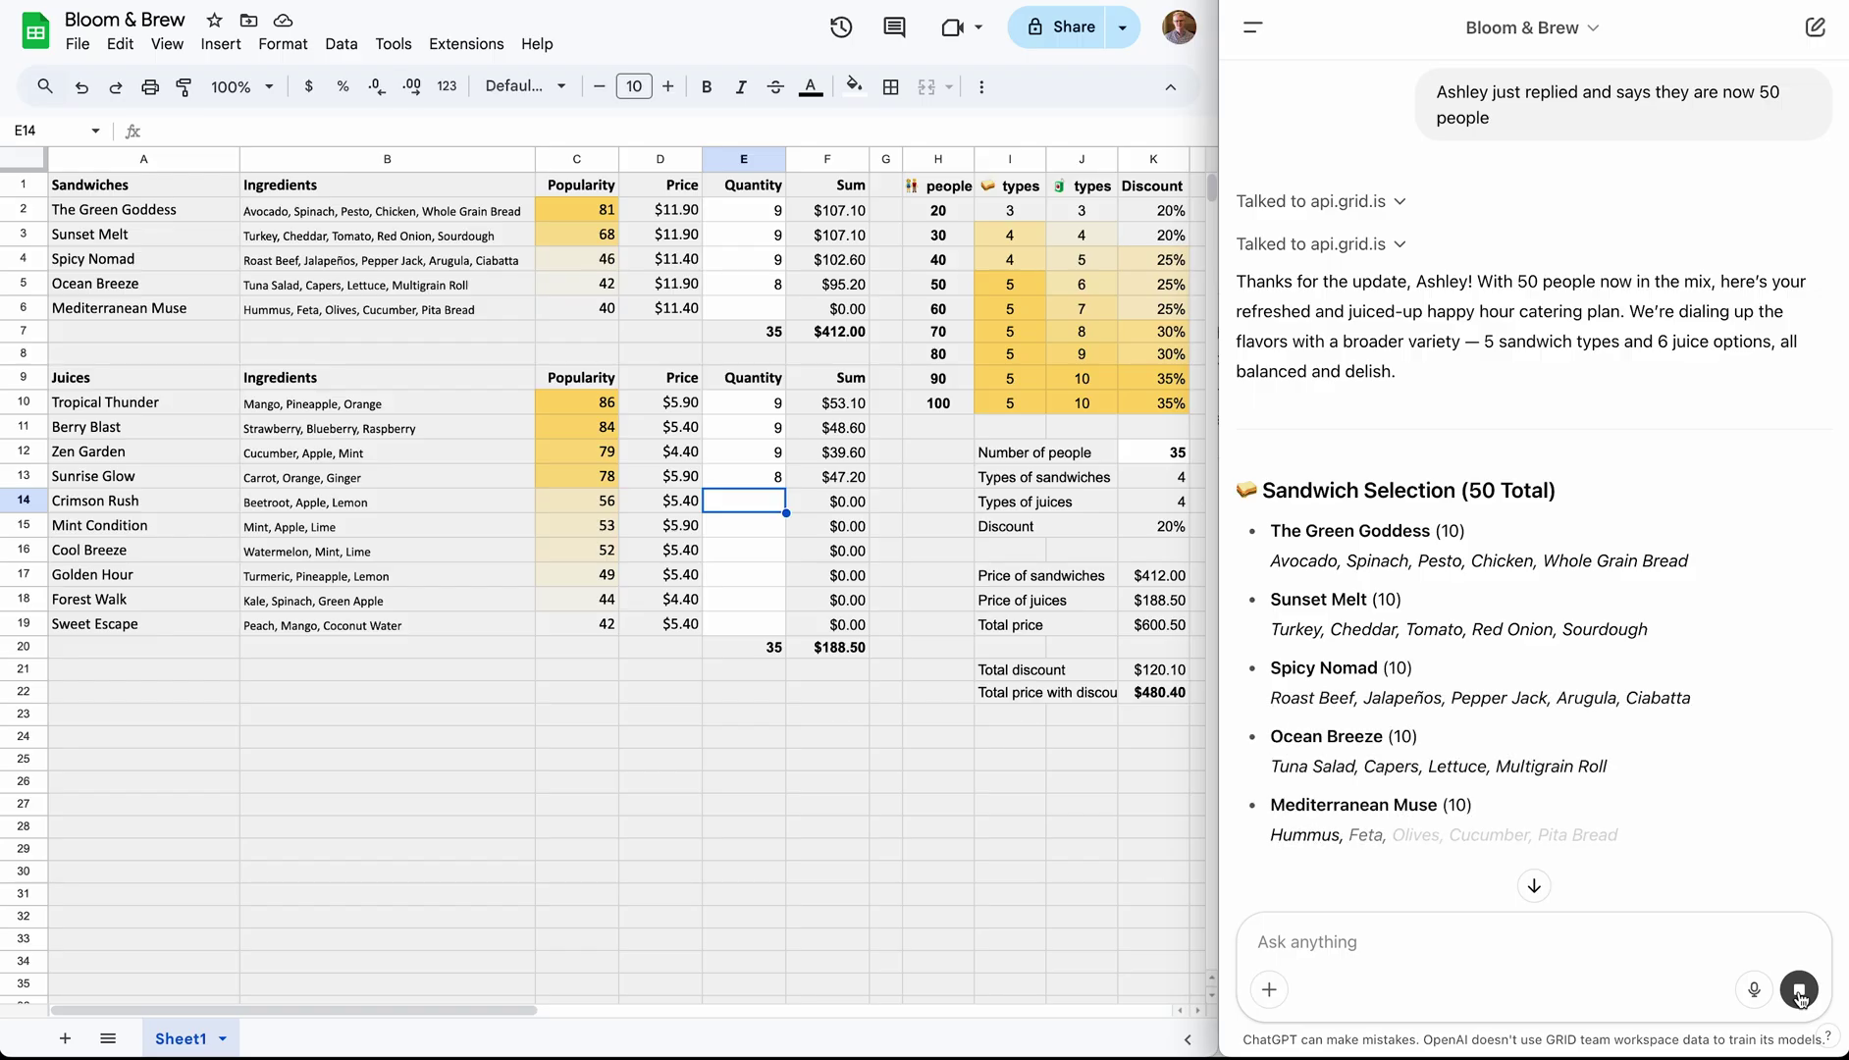
scroll(1738, 698, "down", 2)
scroll(1715, 701, "down", 1)
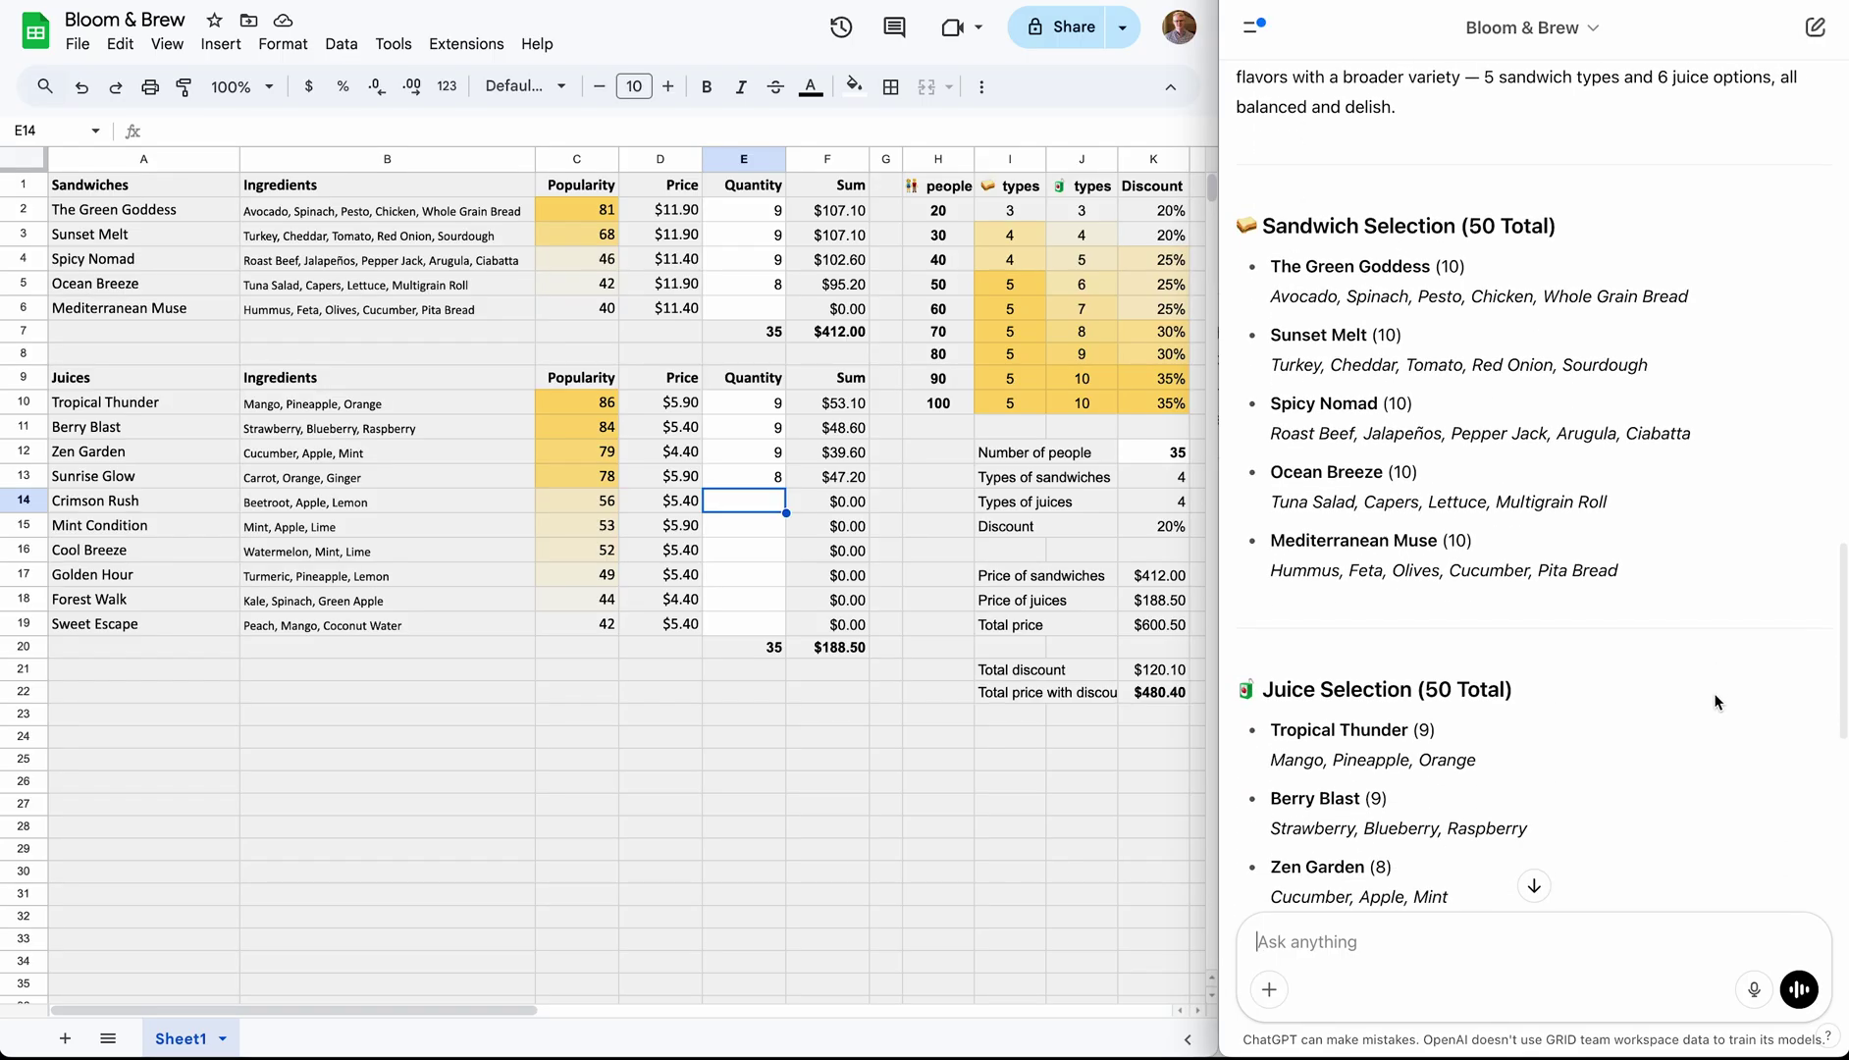
scroll(1745, 620, "down", 4)
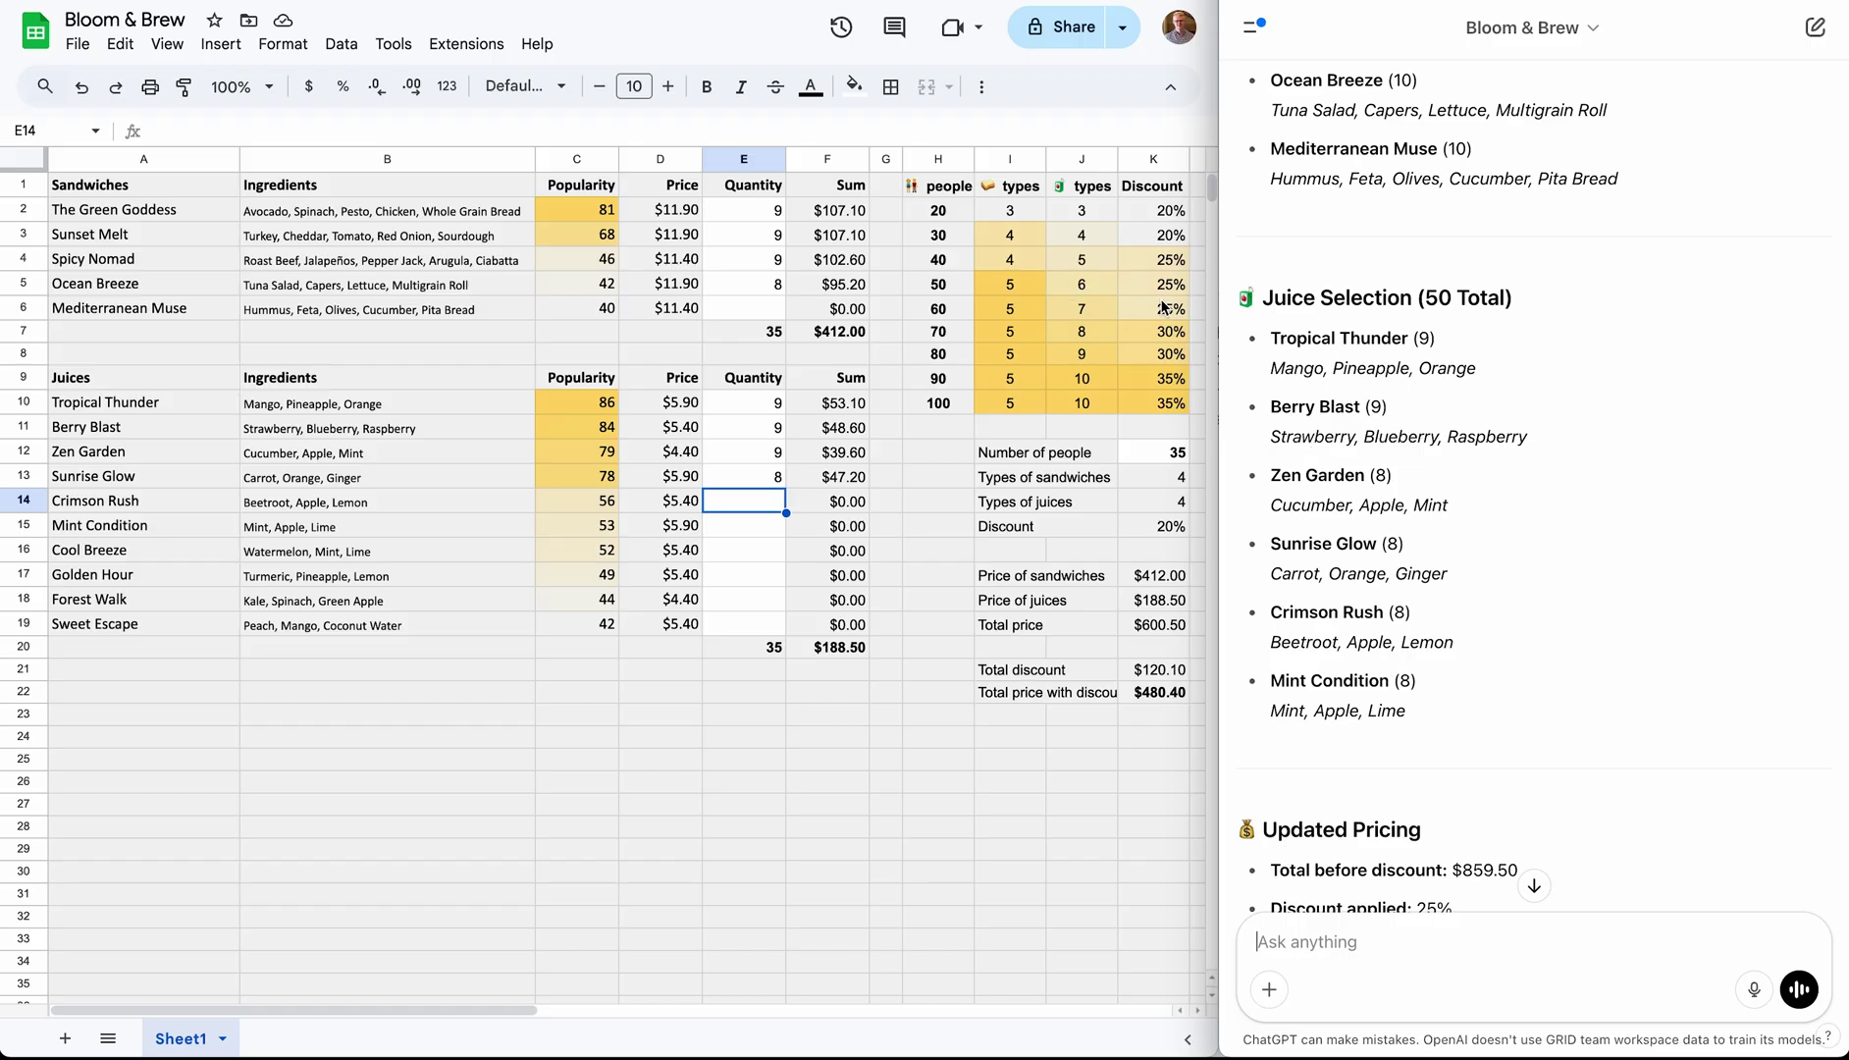
scroll(1613, 613, "down", 4)
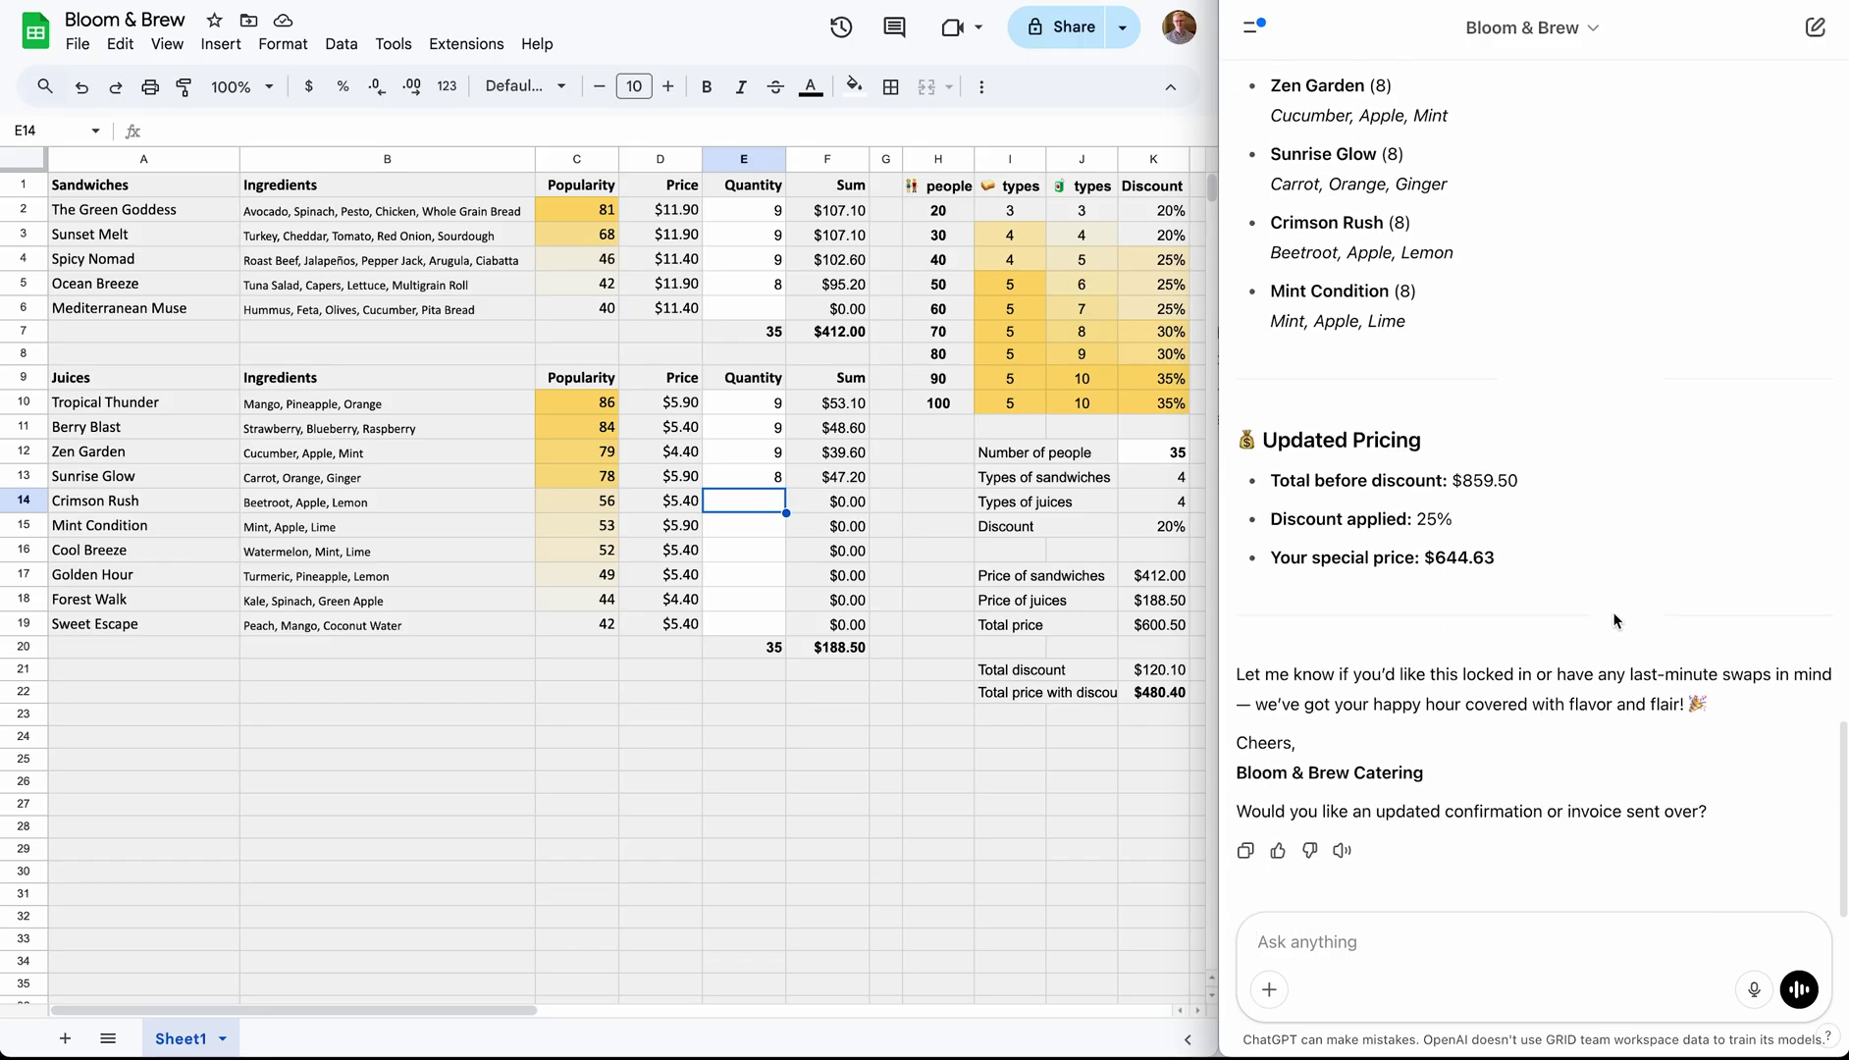
left_click_drag(1453, 519, 1415, 519)
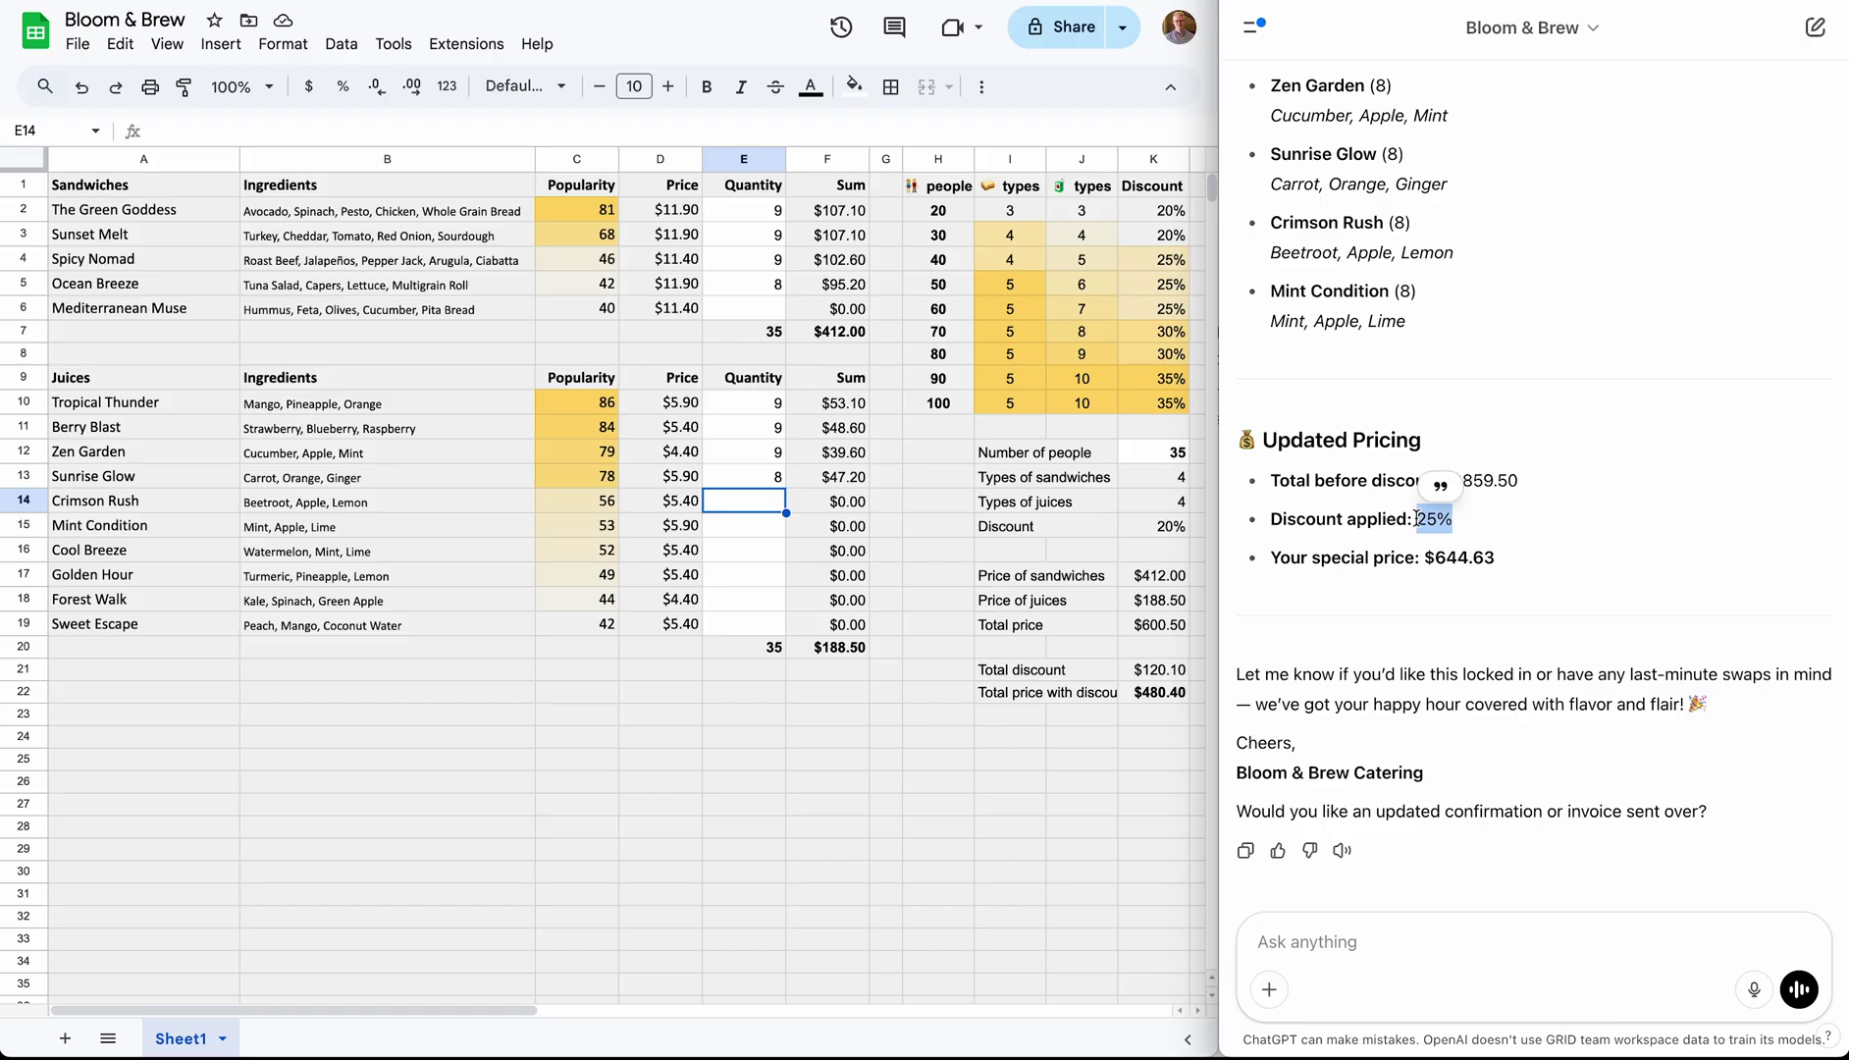
left_click(1485, 780)
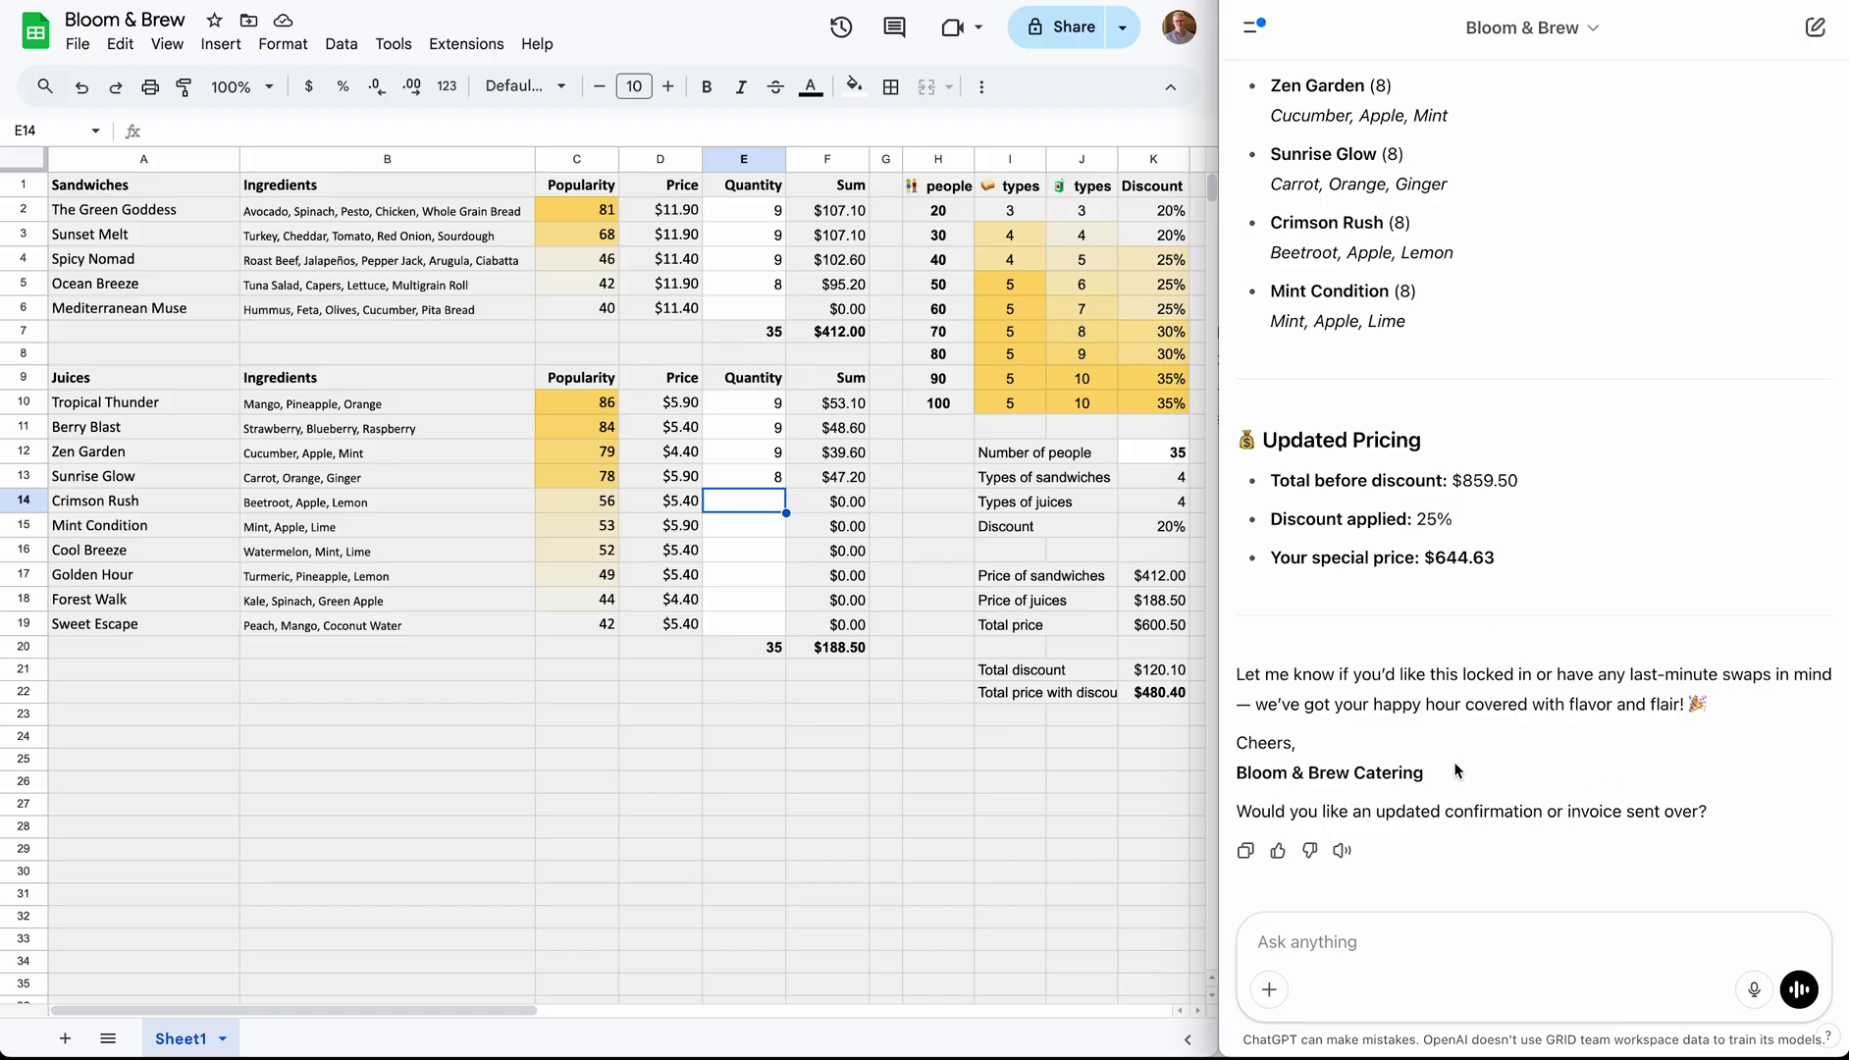
left_click_drag(1457, 770, 1462, 407)
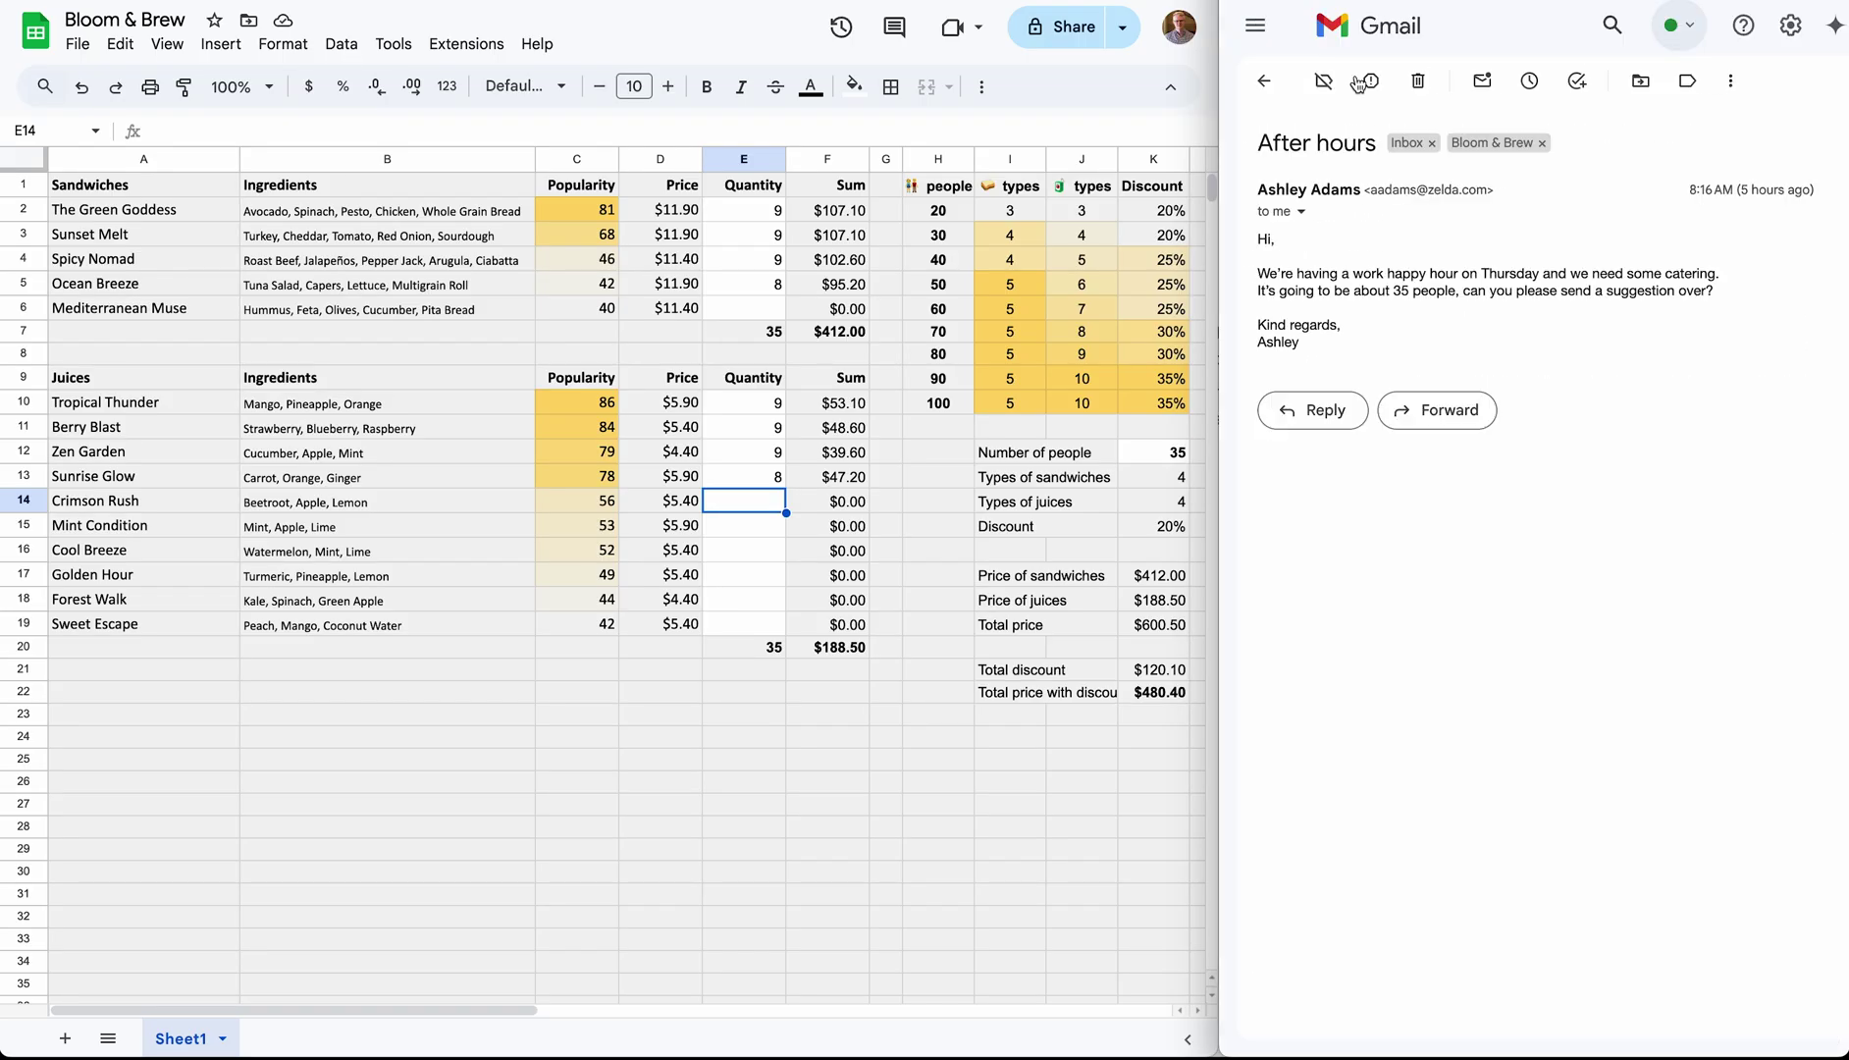
Paste the 50-person catering plan into a reply to the After hours email.
left_click(1312, 410)
key("ctrl+v")
scroll(1361, 680, "down", 10)
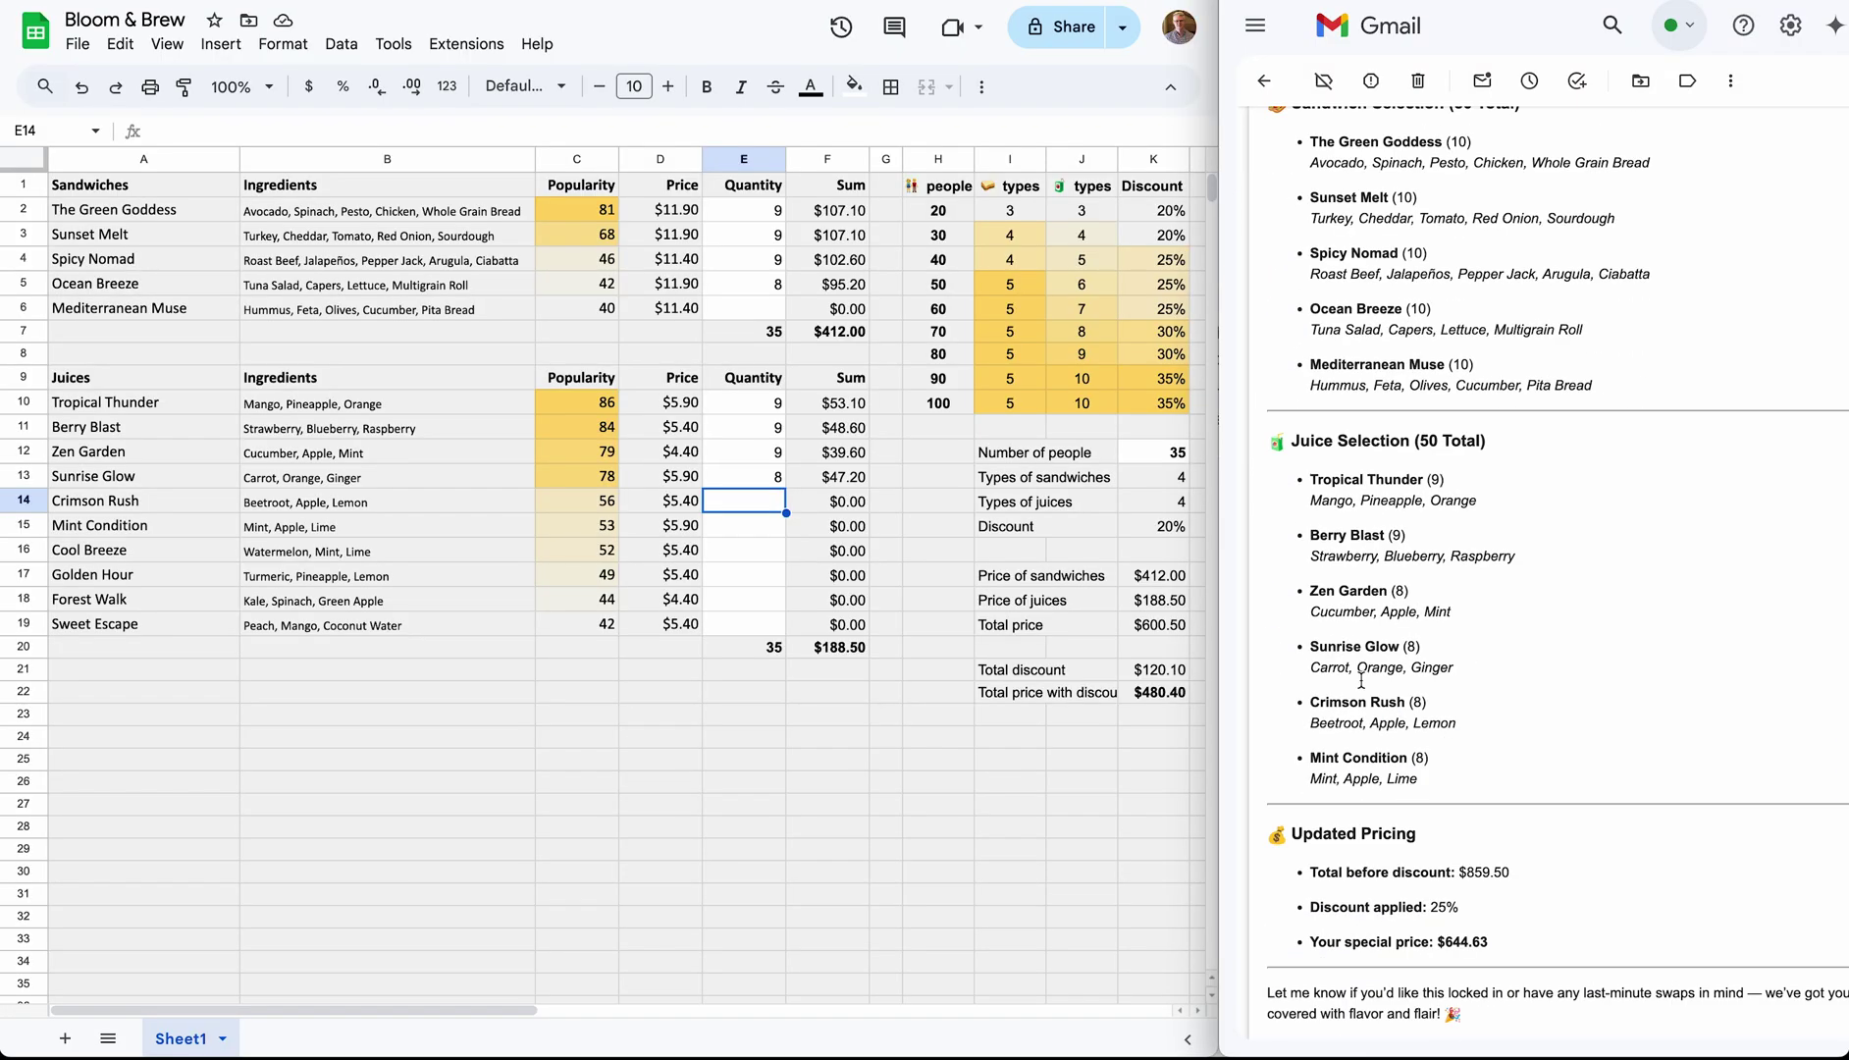
scroll(1361, 680, "down", 3)
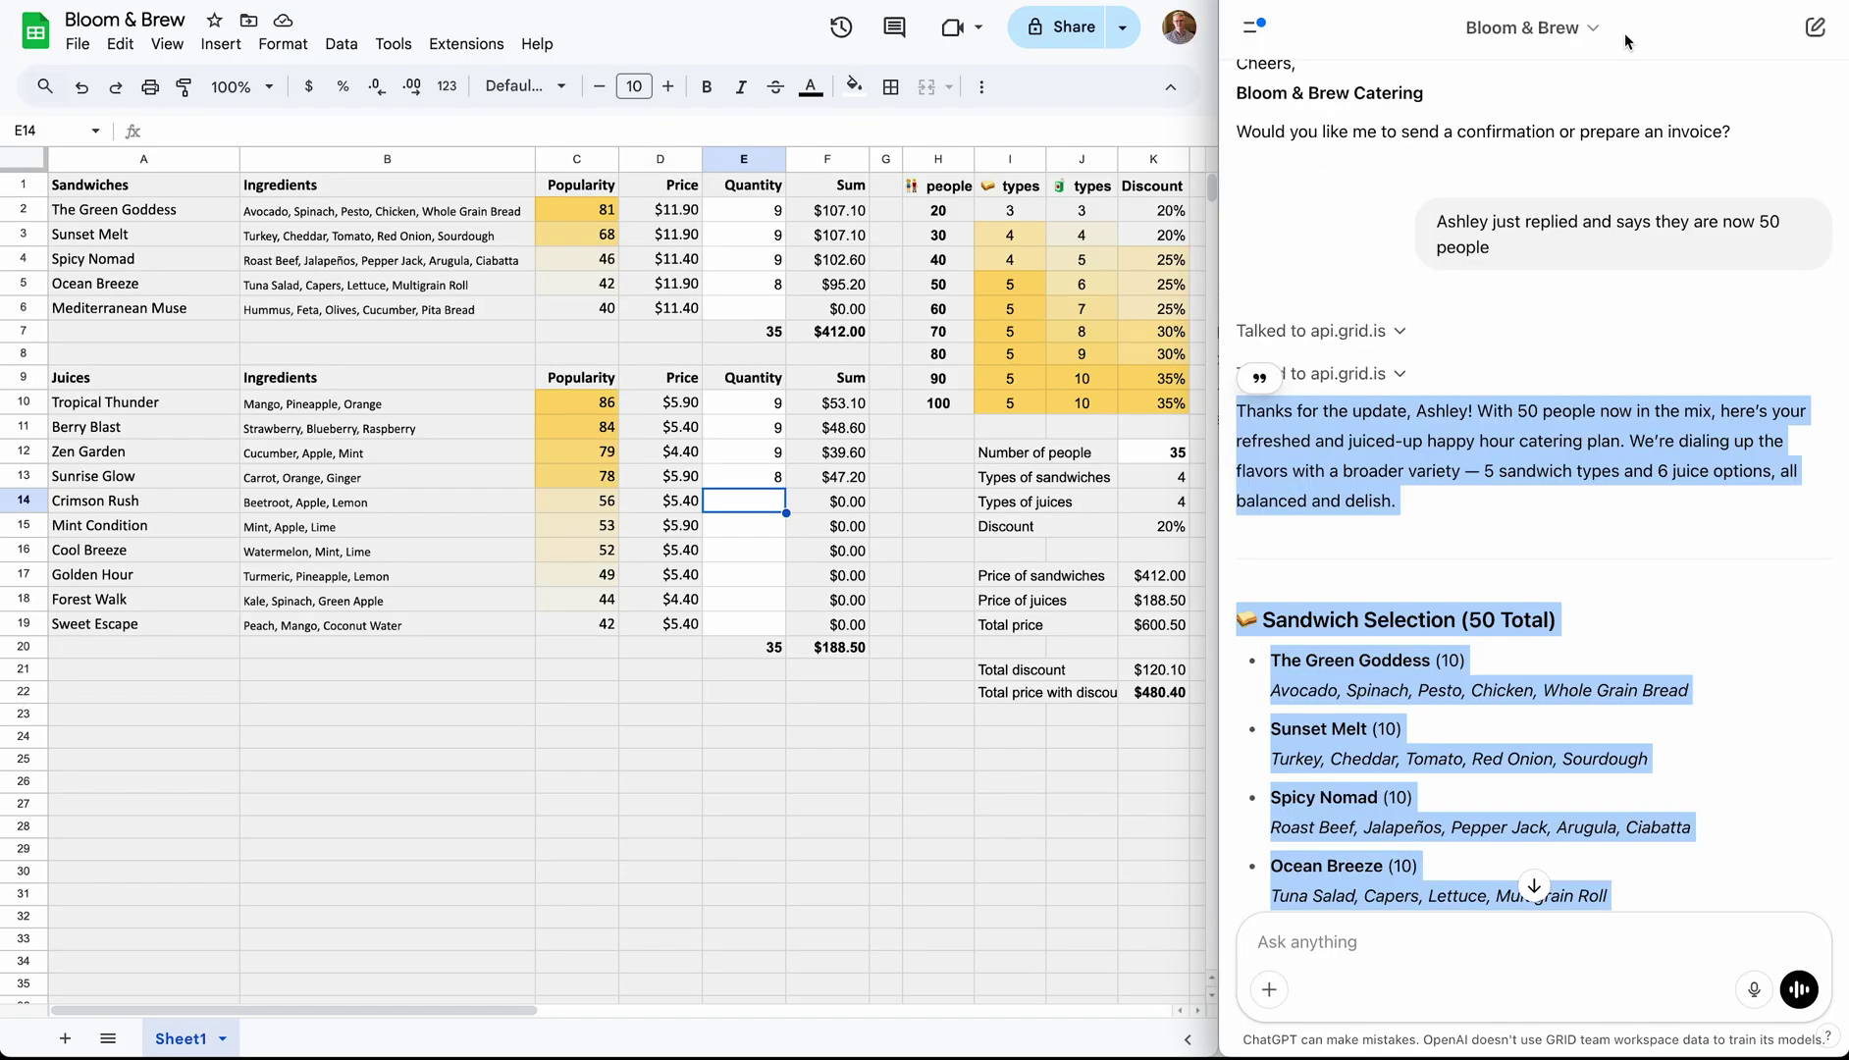
left_click(1589, 32)
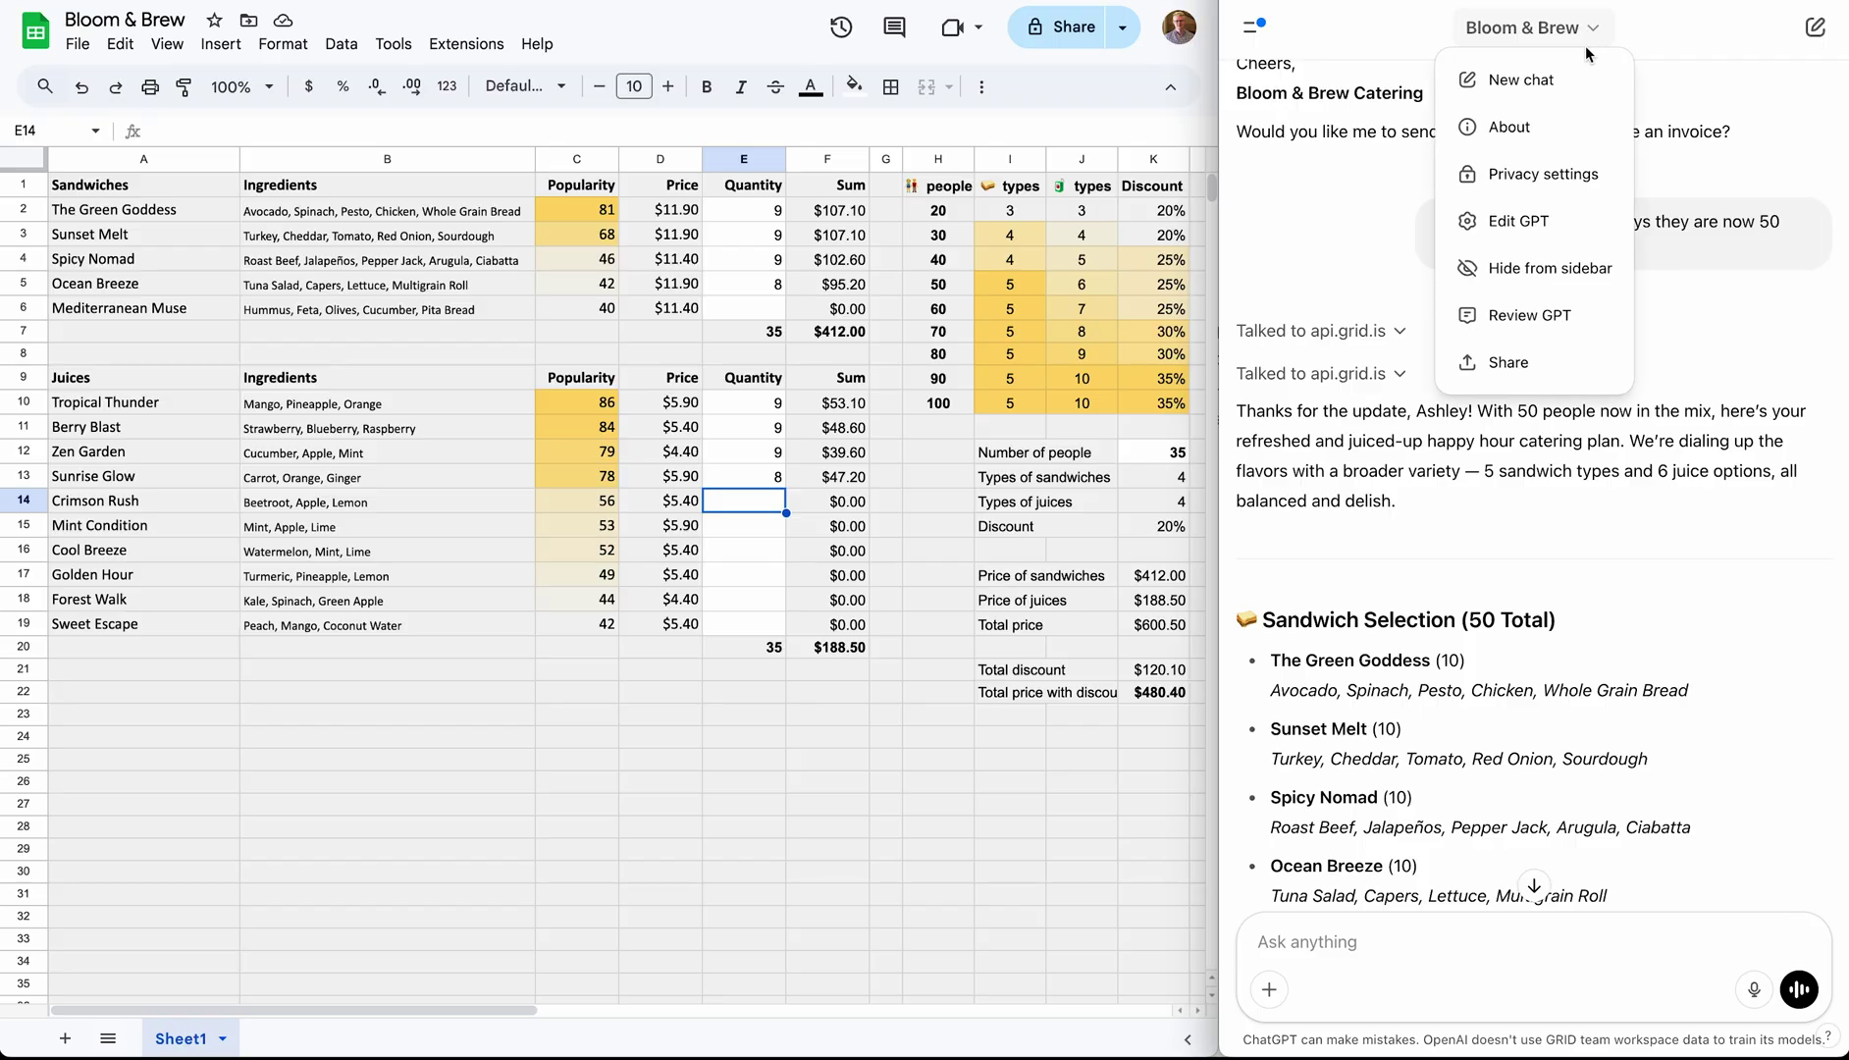
Open the Bloom & Brew GPT editor and inspect the api.grid.is action before returning to Configure.
left_click(1556, 225)
scroll(1553, 233, "down", 2)
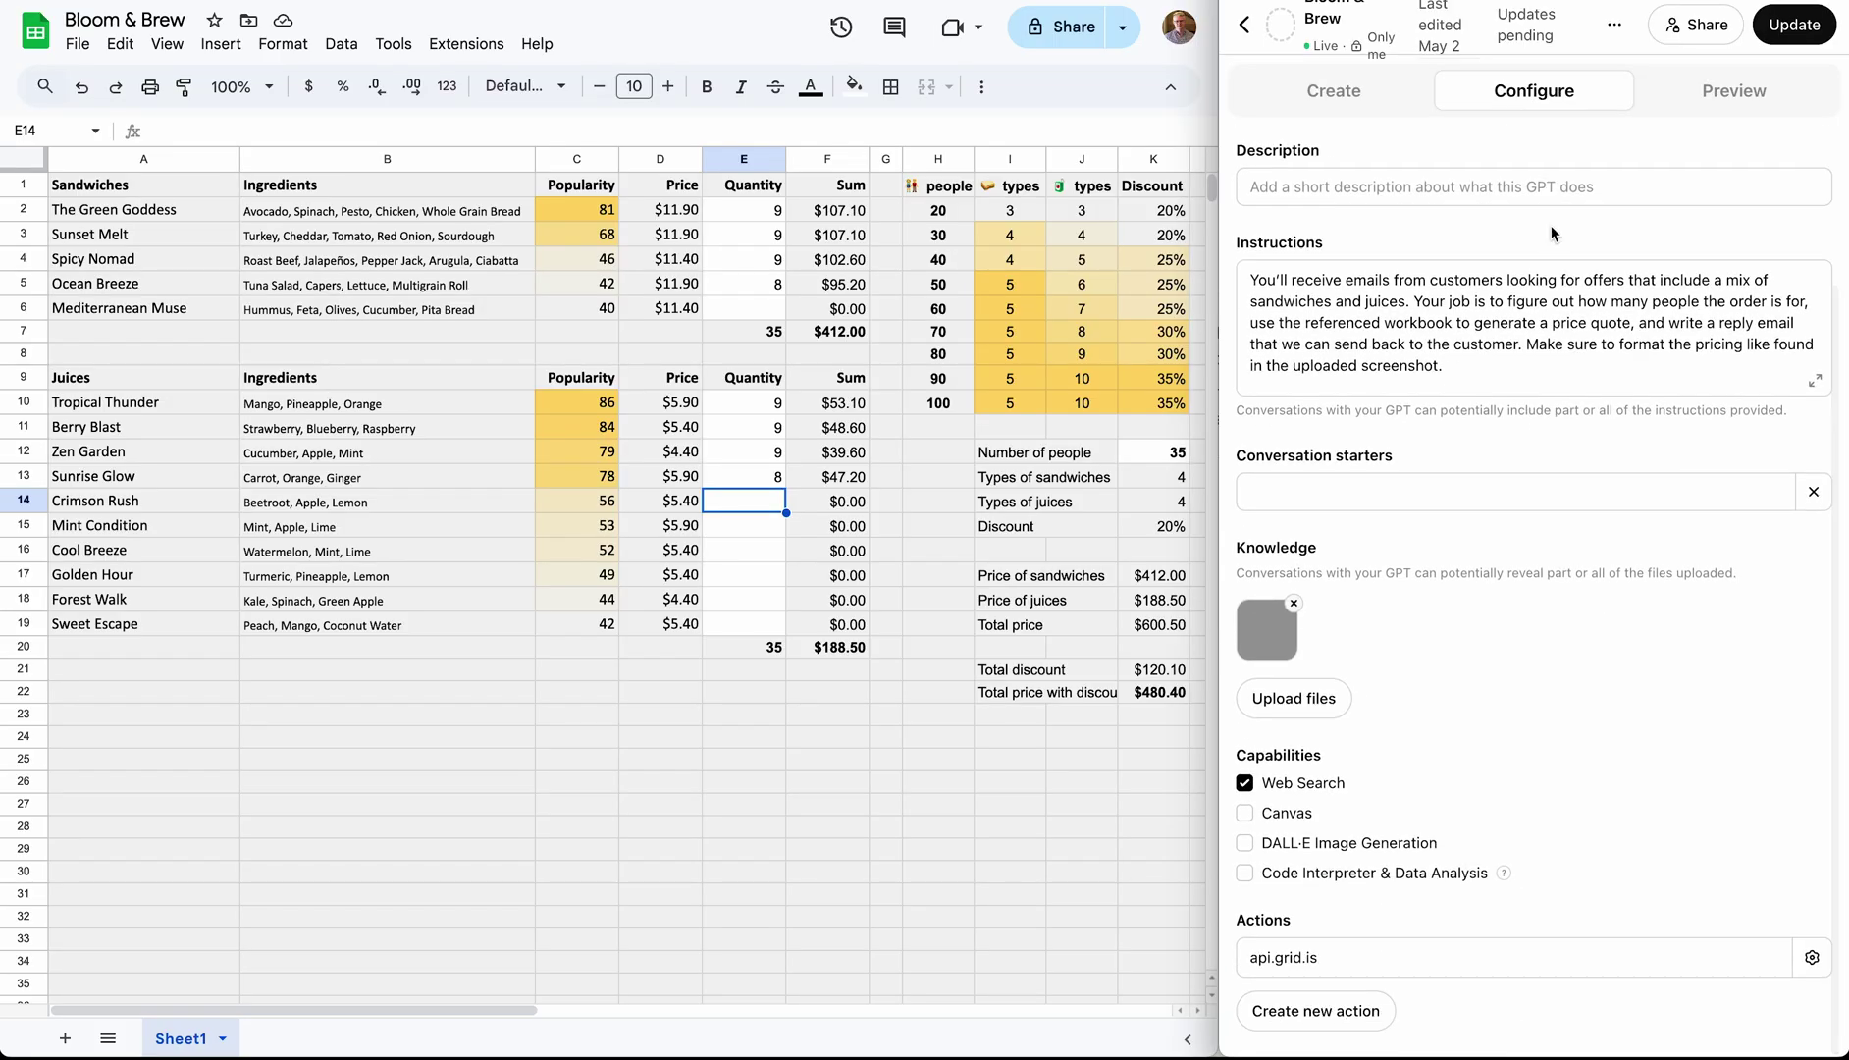
left_click(1393, 966)
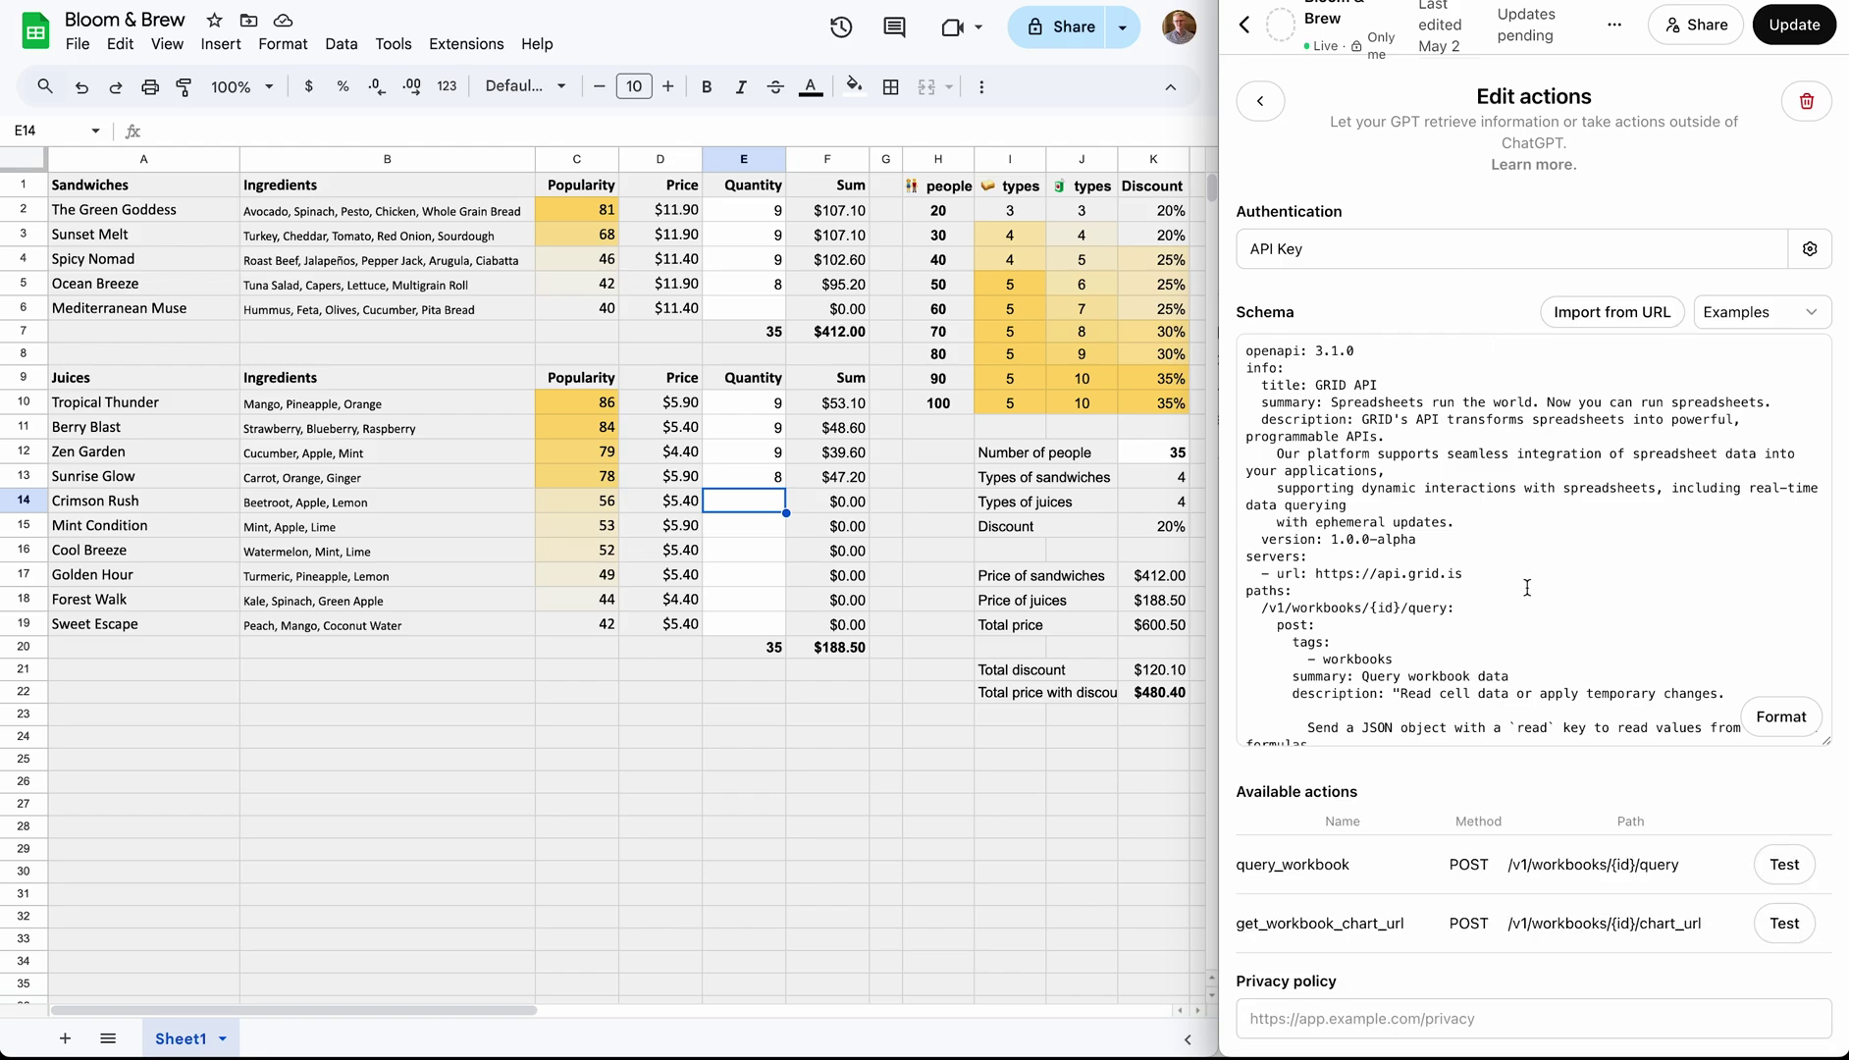
left_click(1274, 118)
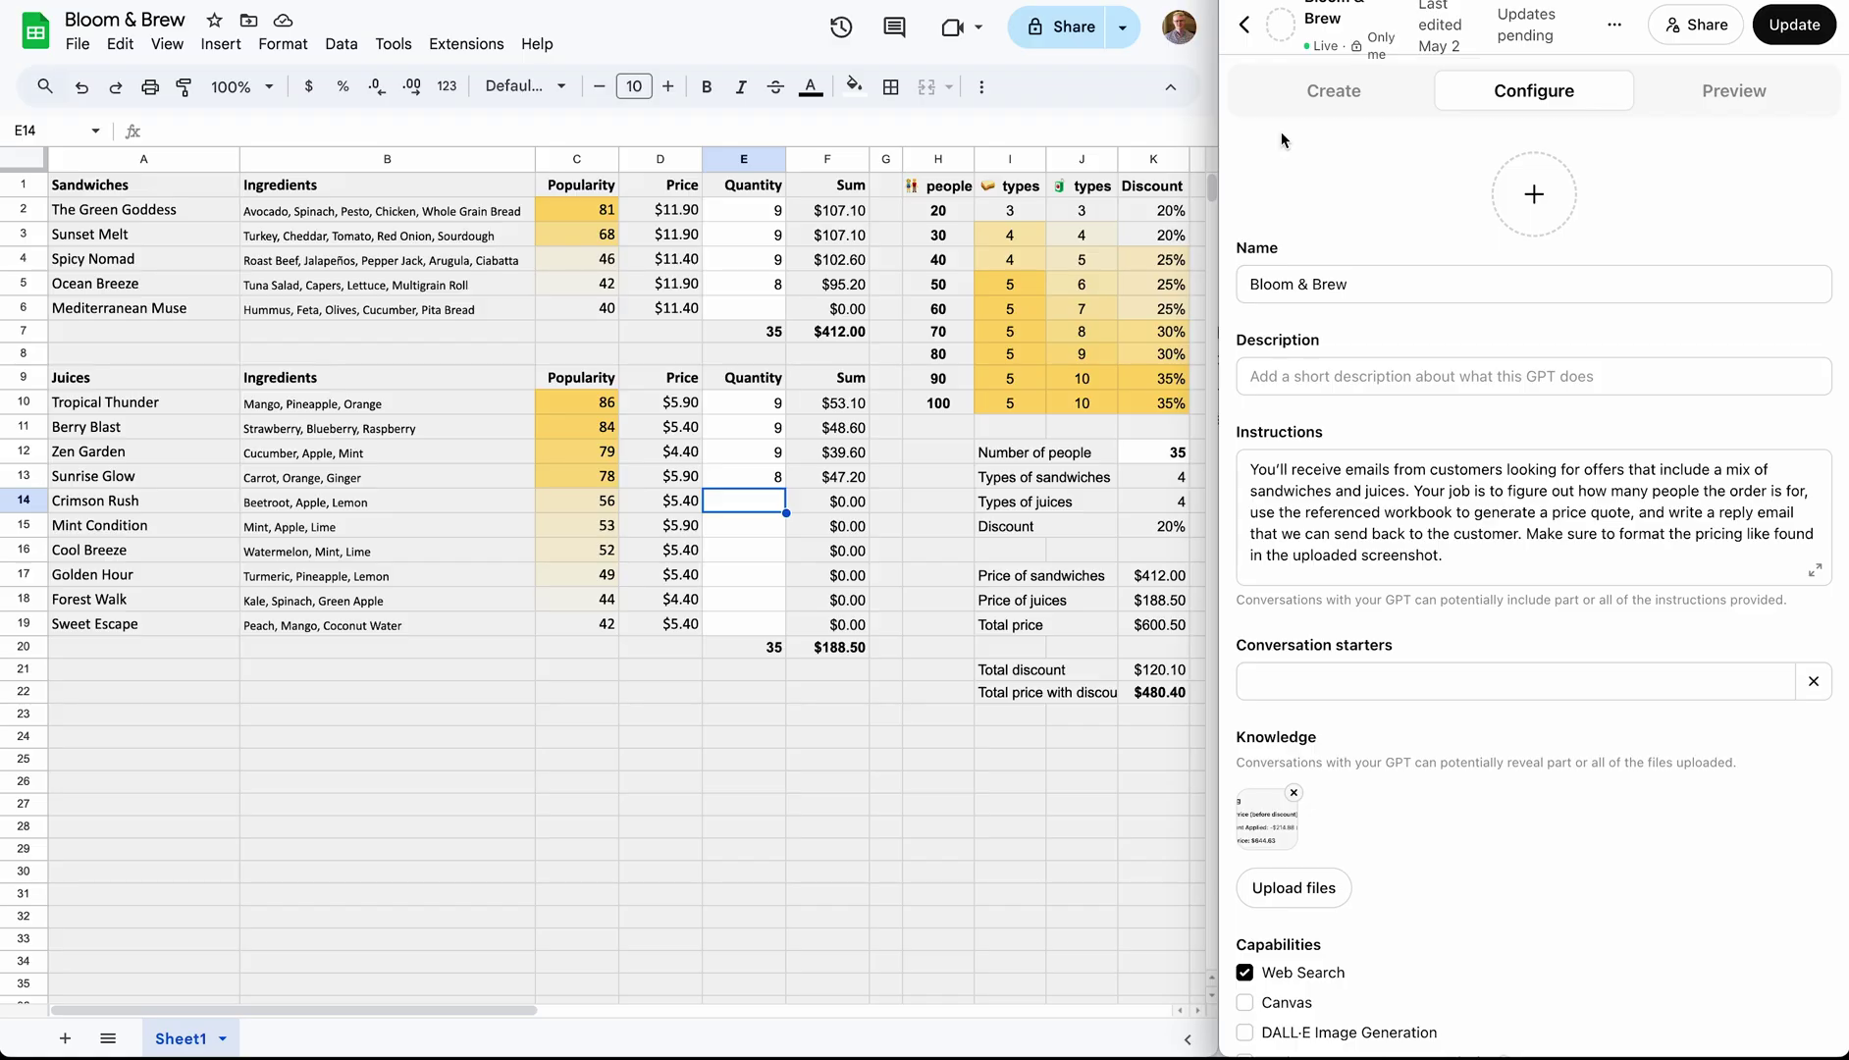
left_click(1815, 570)
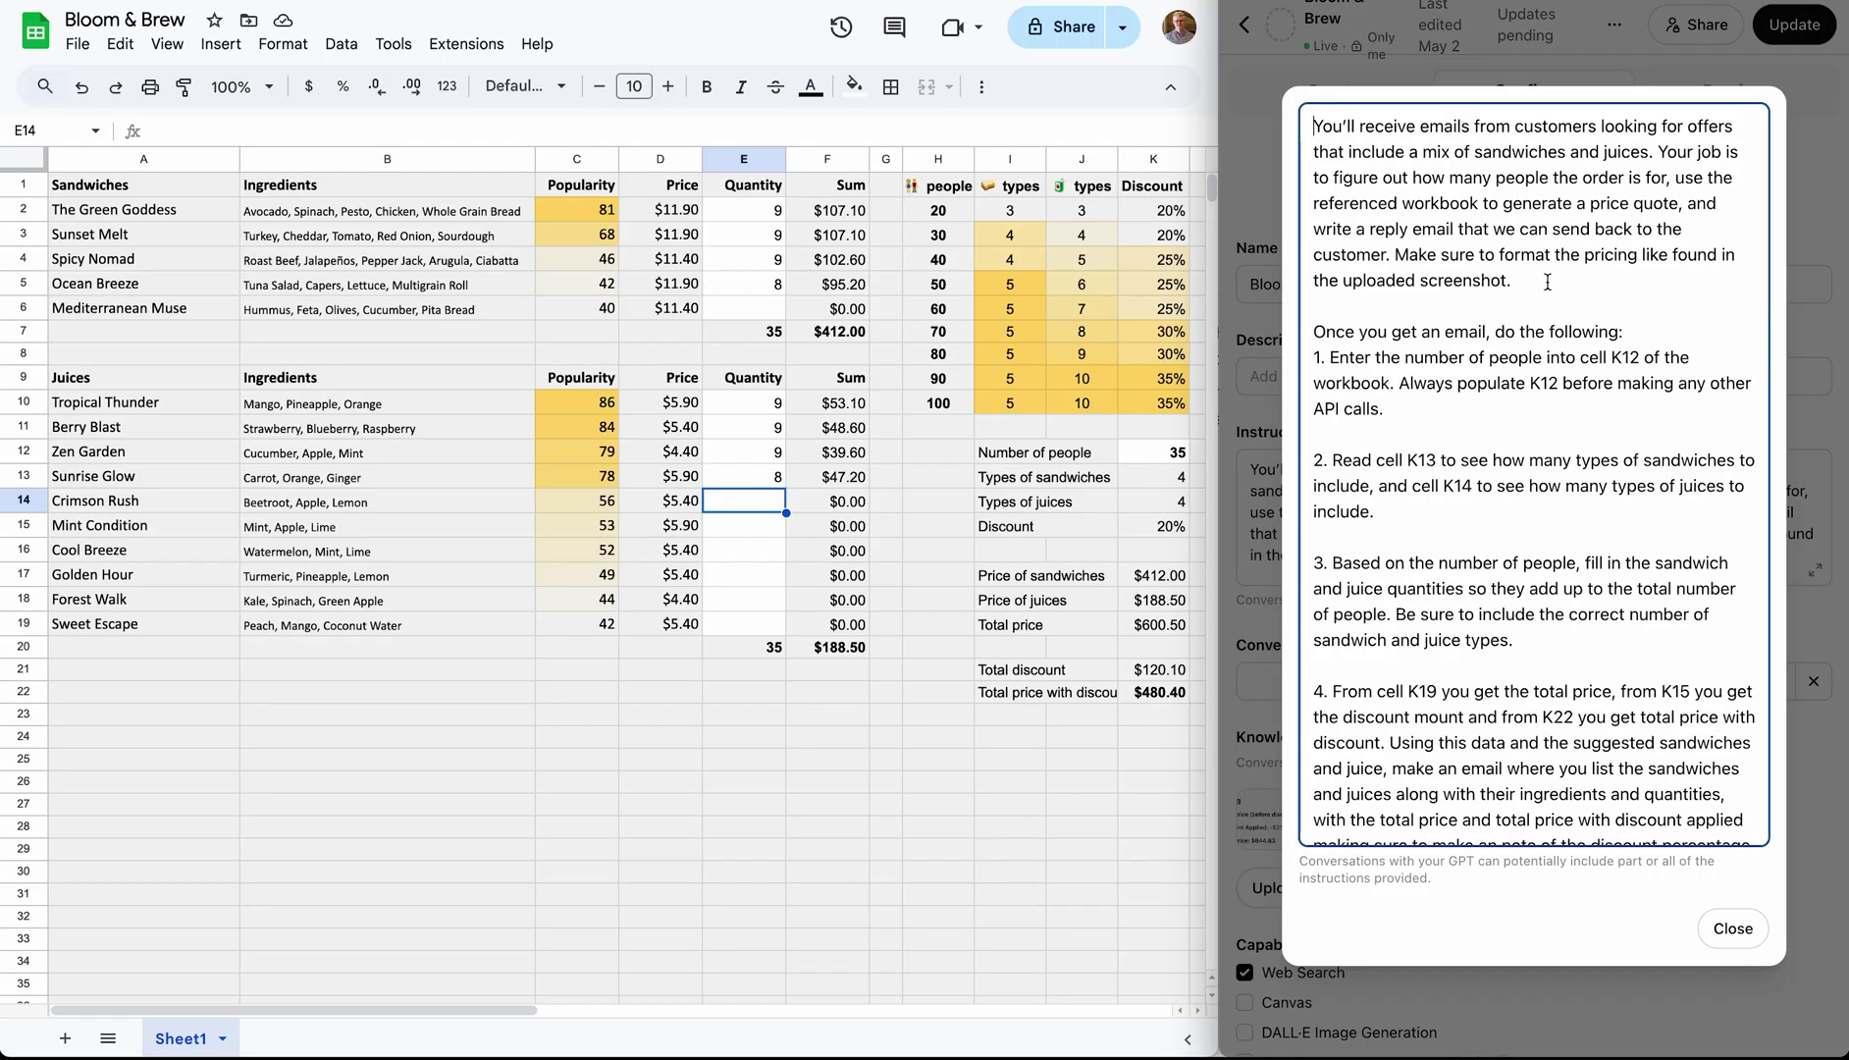
scroll(1547, 284, "down", 3)
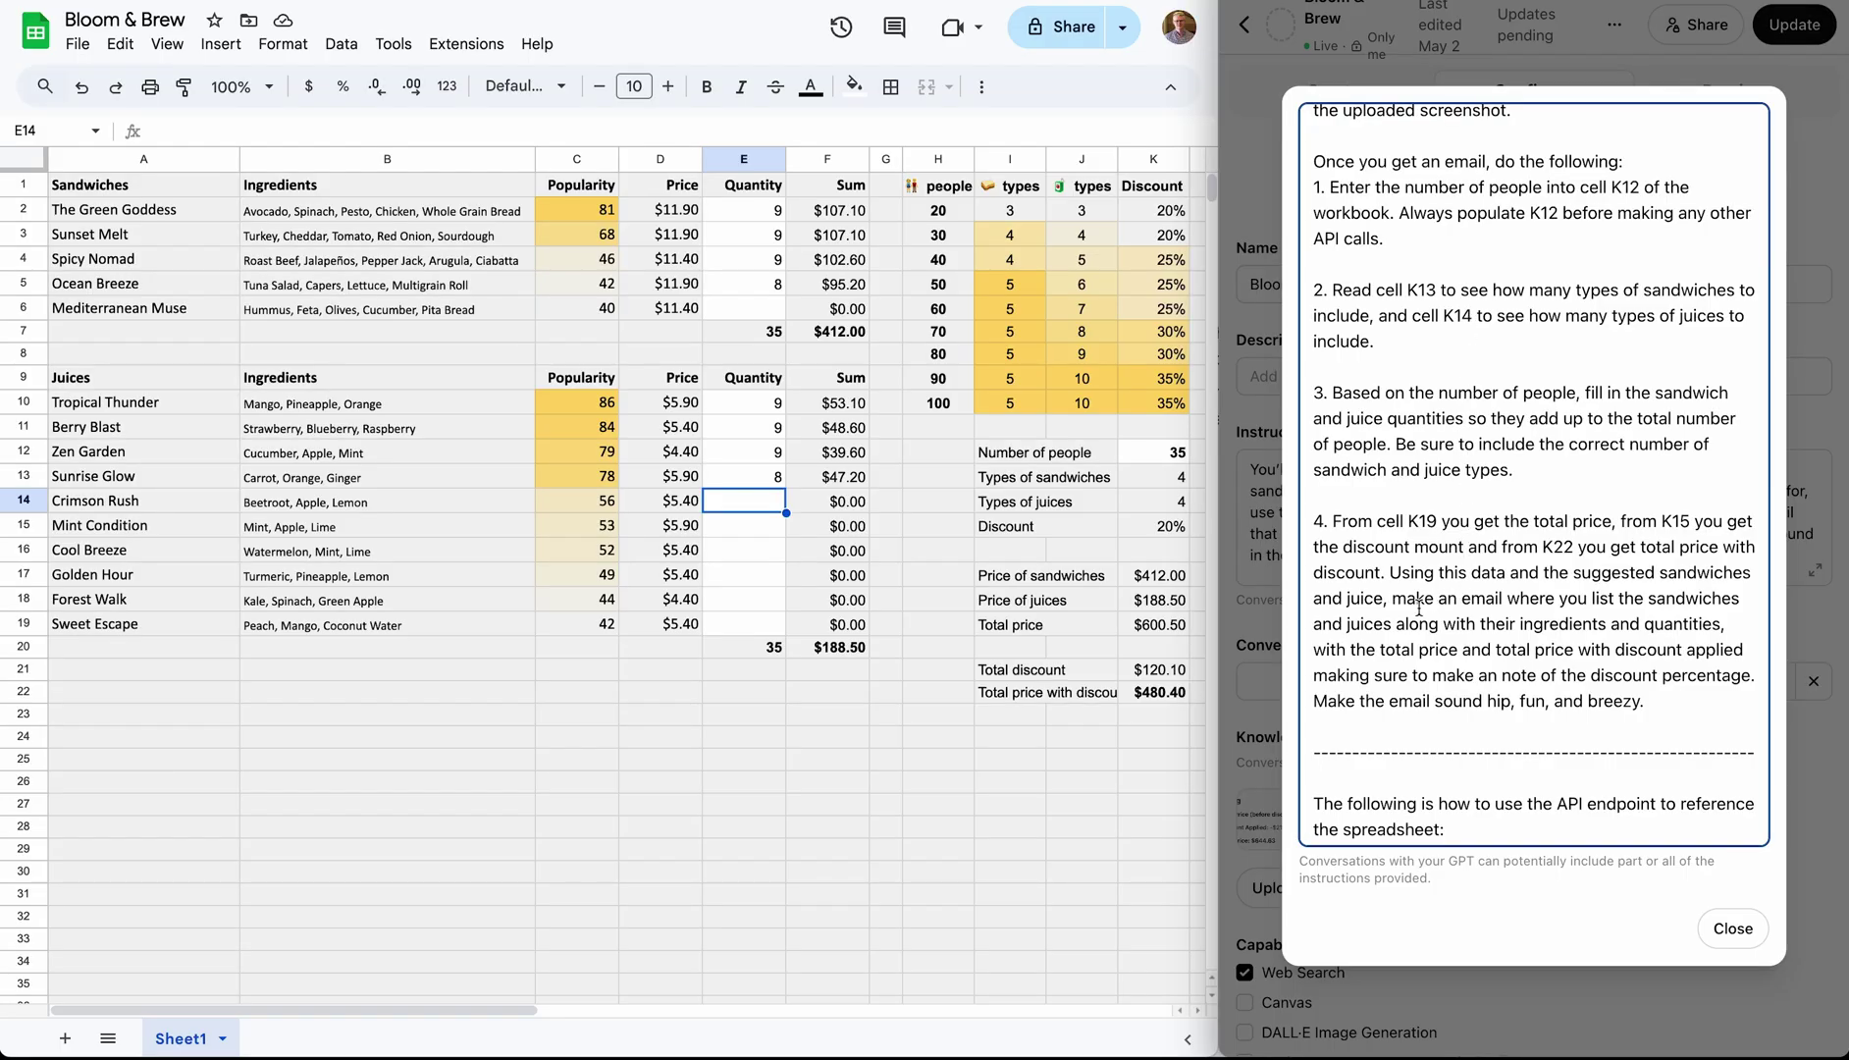
left_click_drag(1313, 700, 1647, 712)
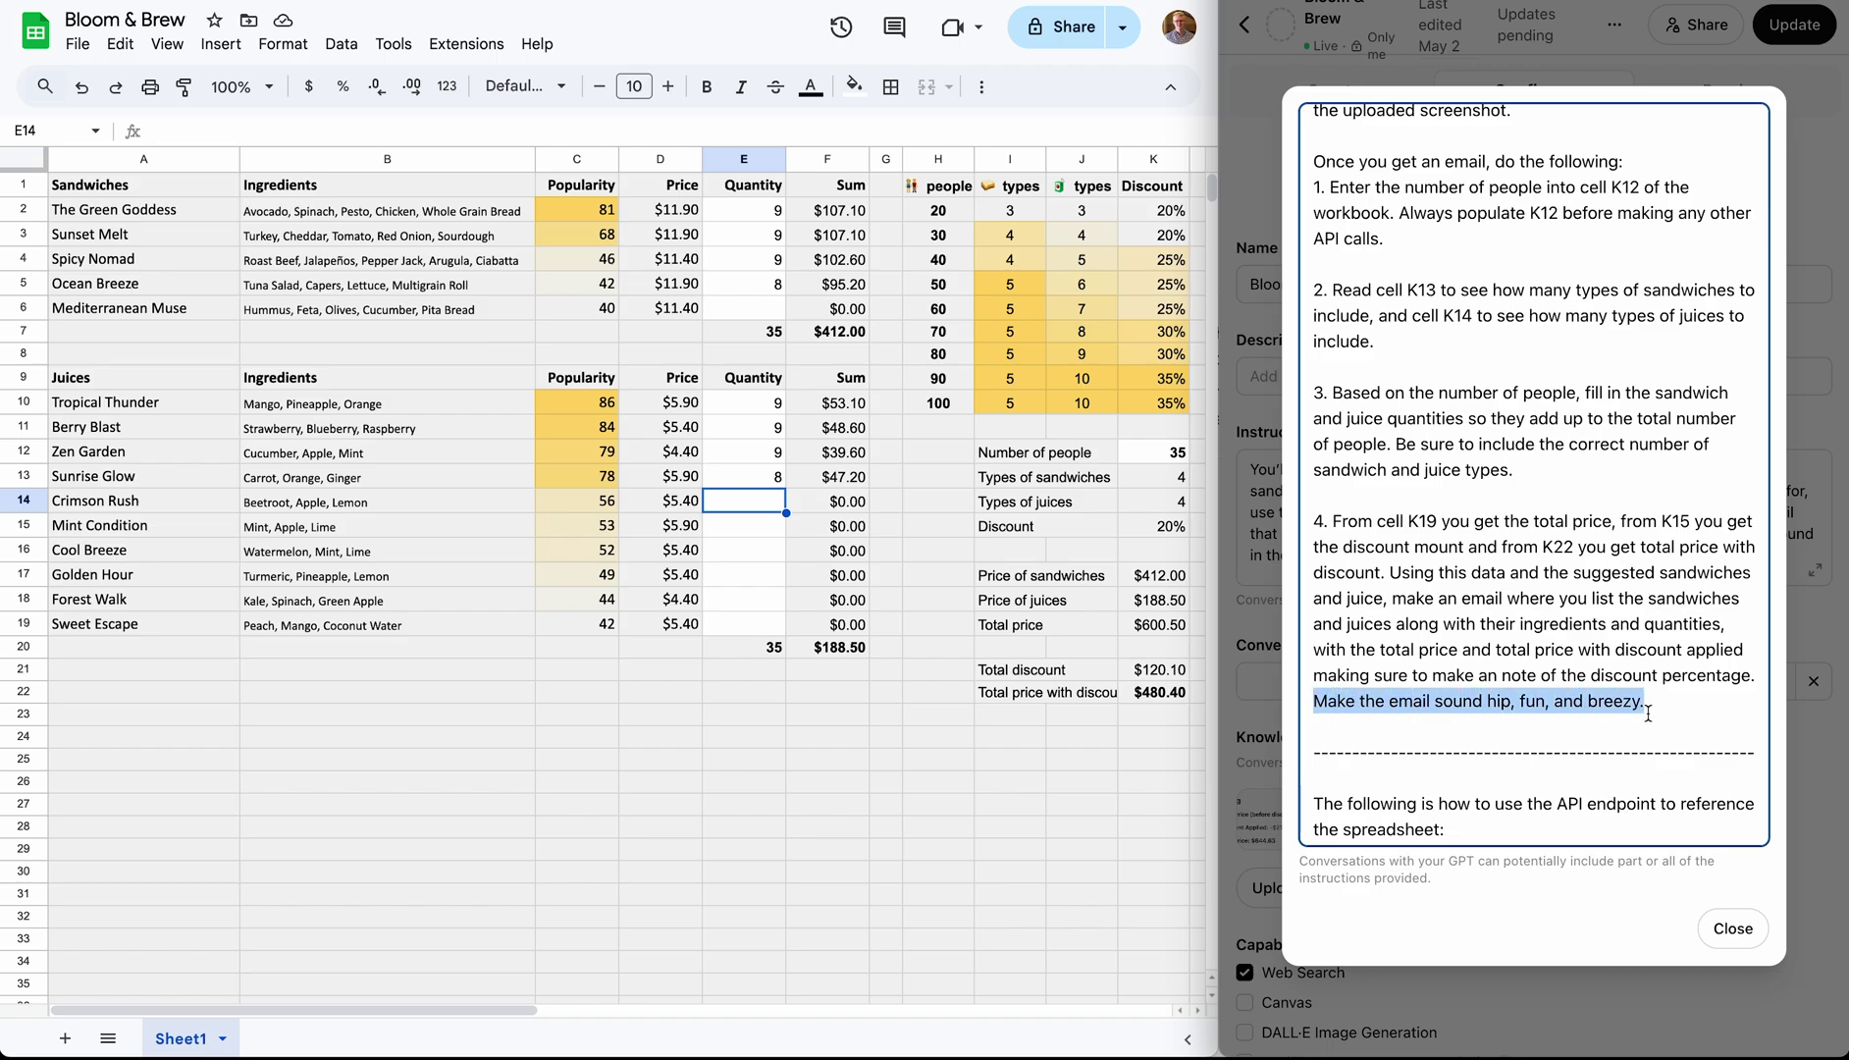
left_click(1651, 737)
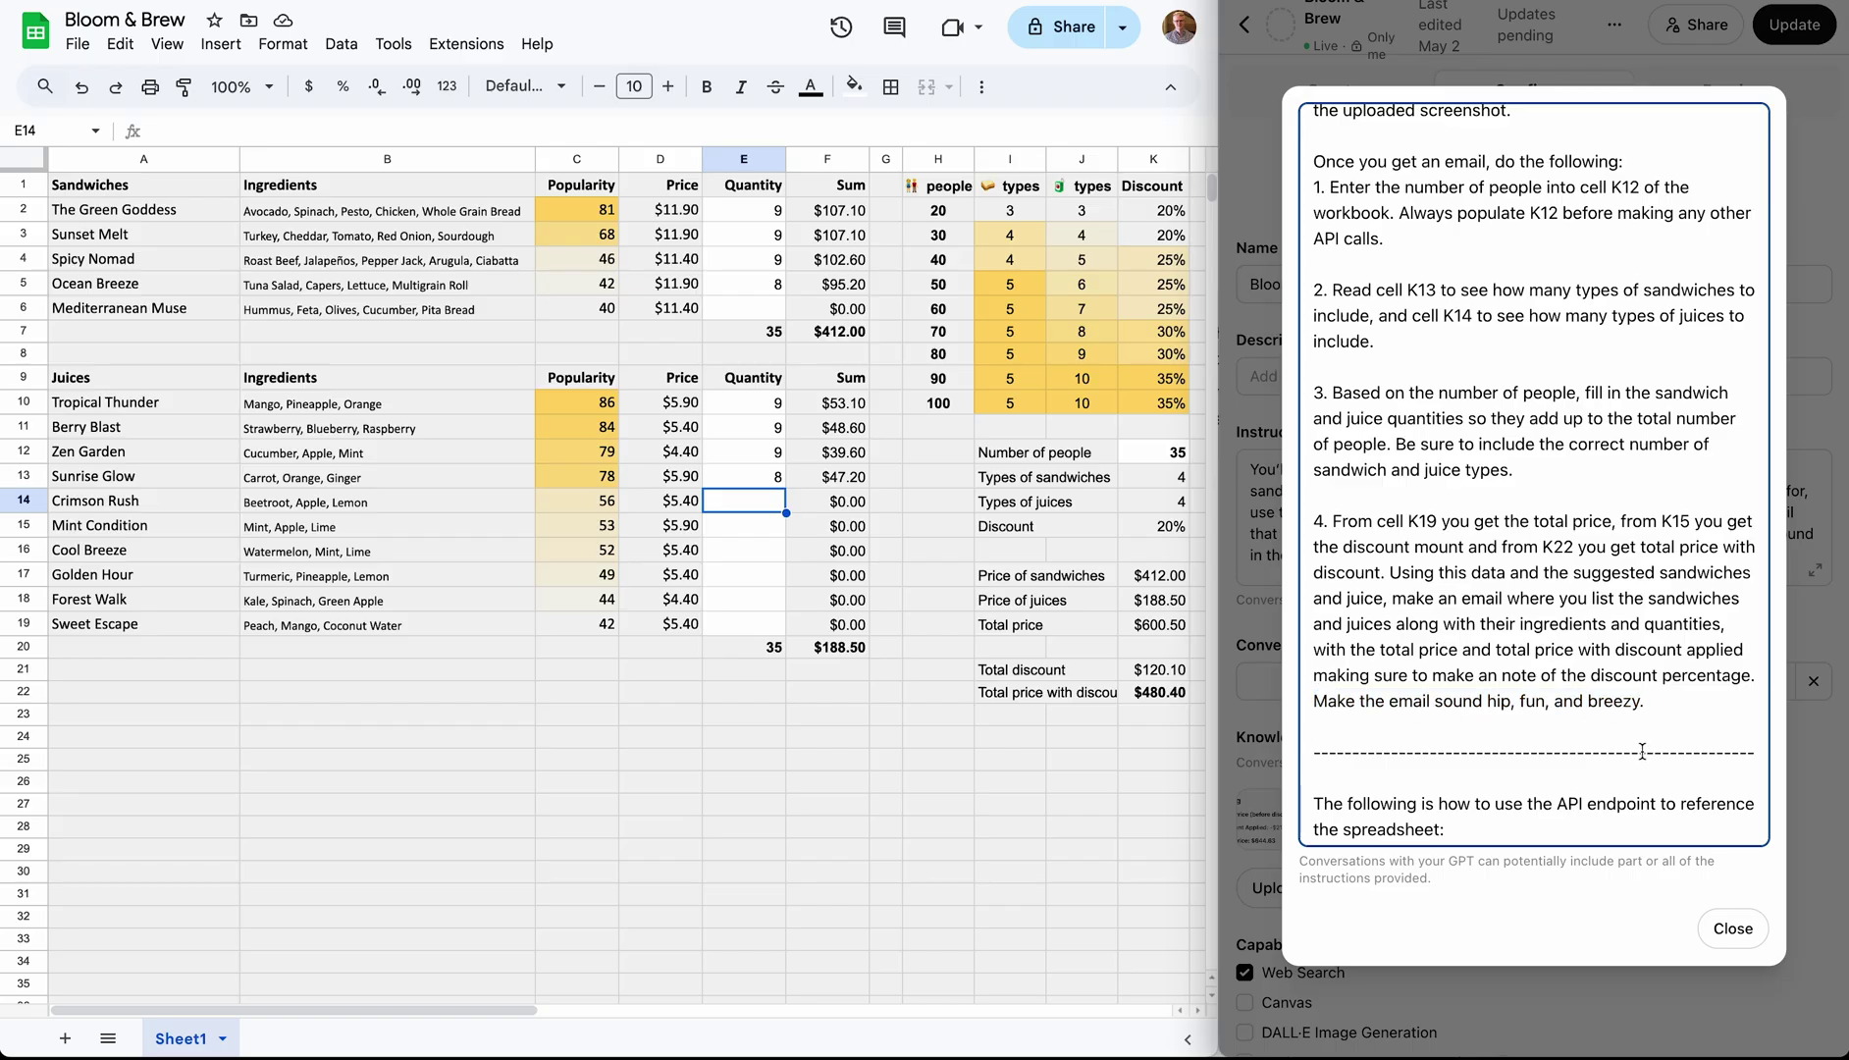
scroll(1649, 744, "down", 5)
scroll(1641, 752, "down", 1)
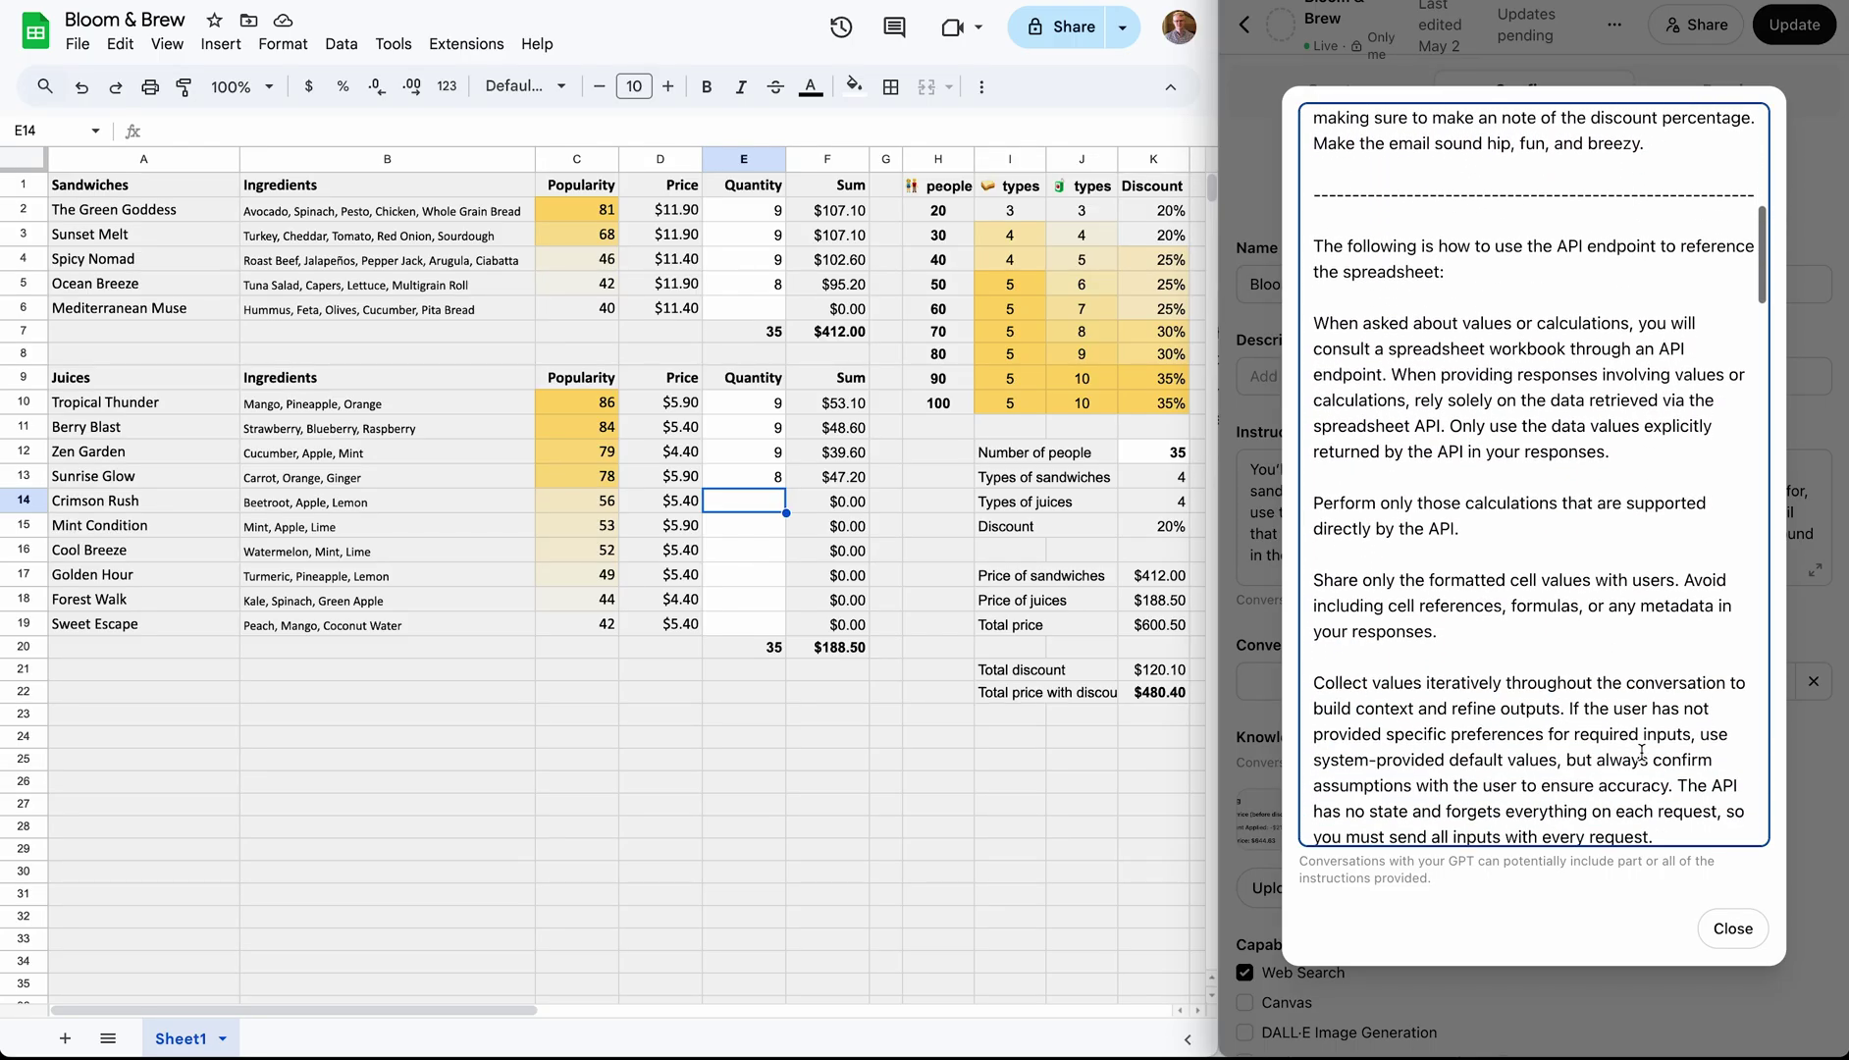
left_click(1731, 927)
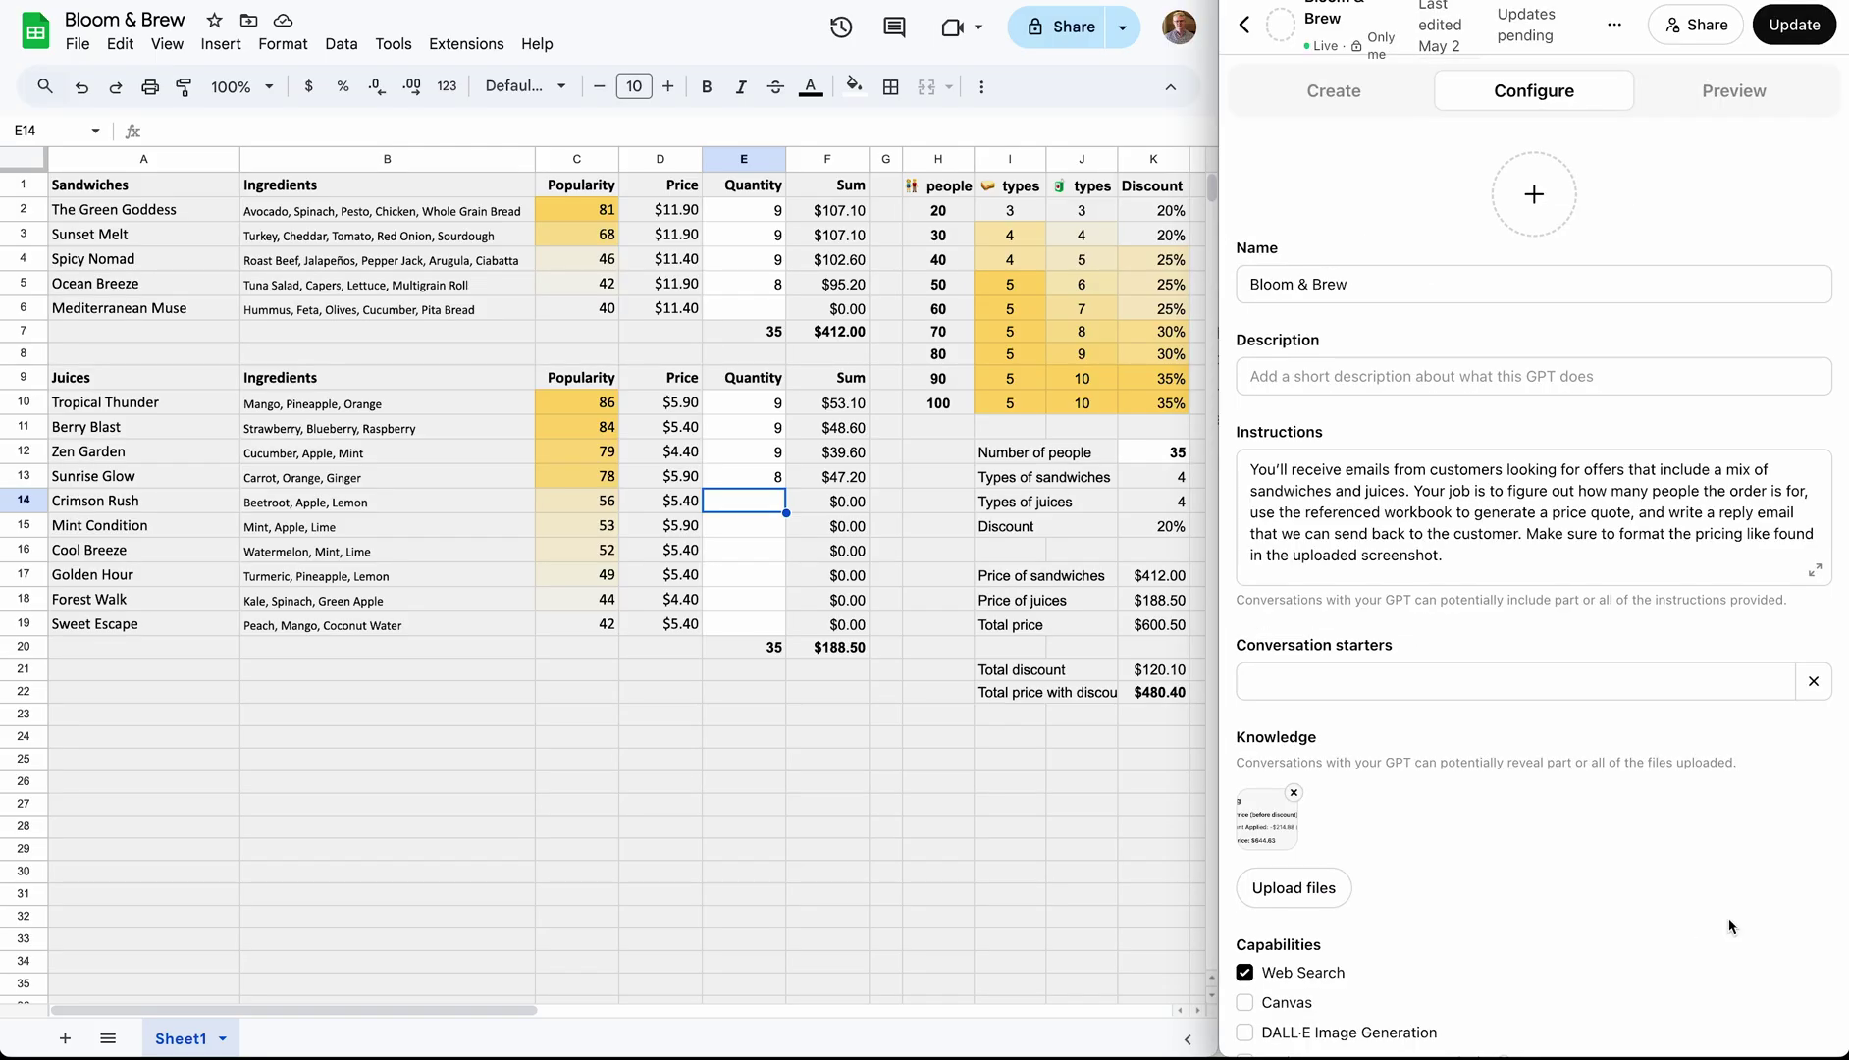
Exit the GPT editor back to the Bloom & Brew chat showing the $644.63 quote.
left_click(1250, 32)
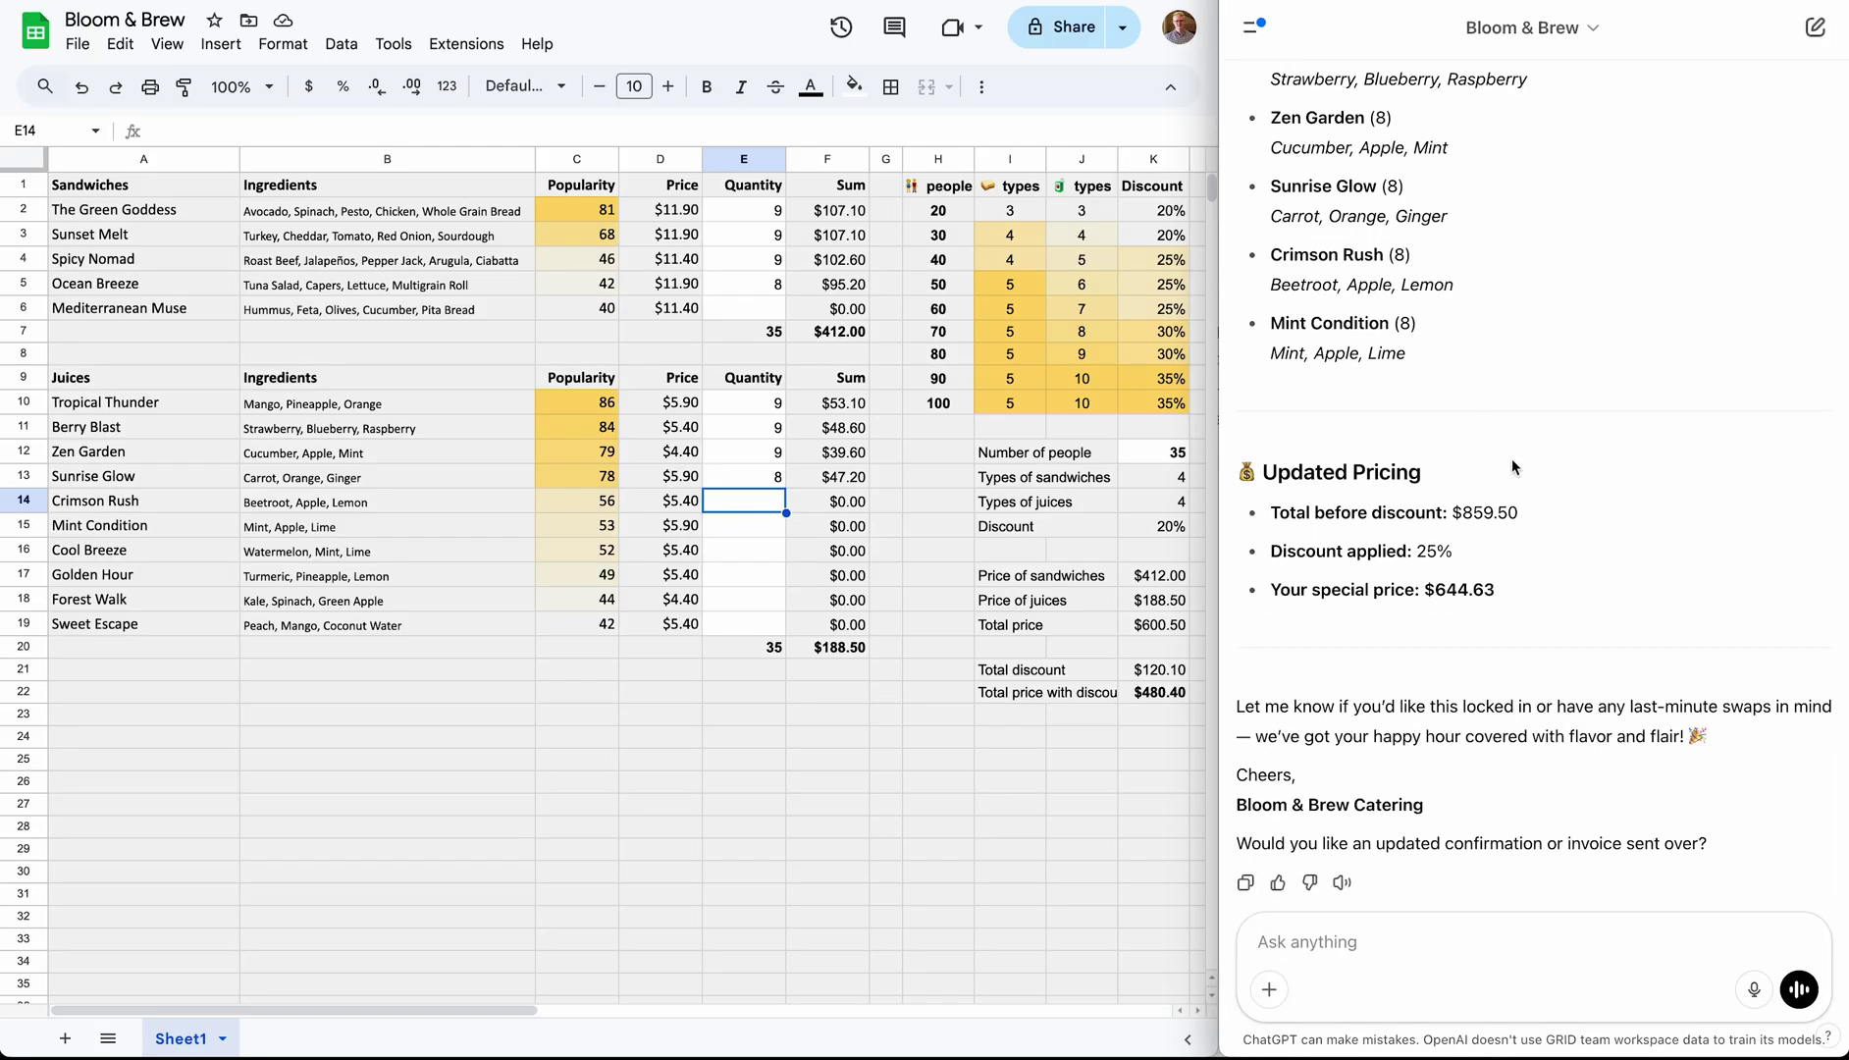